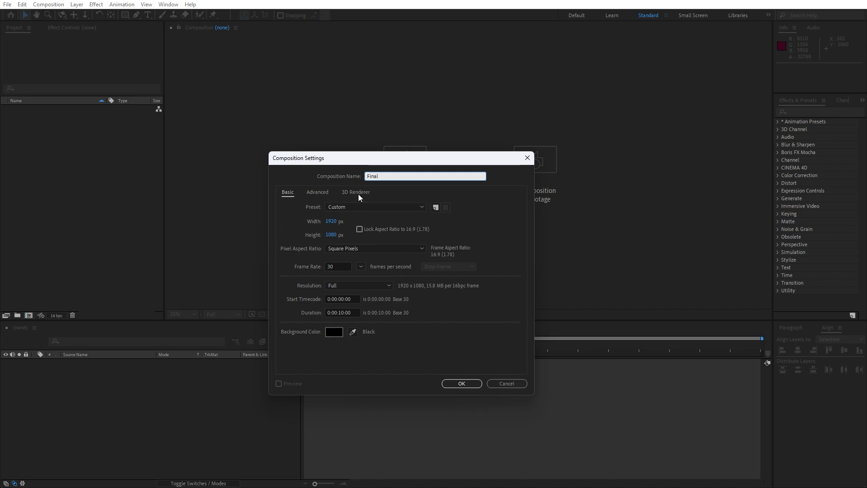
# Create the ten-second 1920 x 1080 composition Final at 30 fps and add a full-size black solid named Background
pyautogui.moveTo(378, 161); pyautogui.dragTo(381, 128)
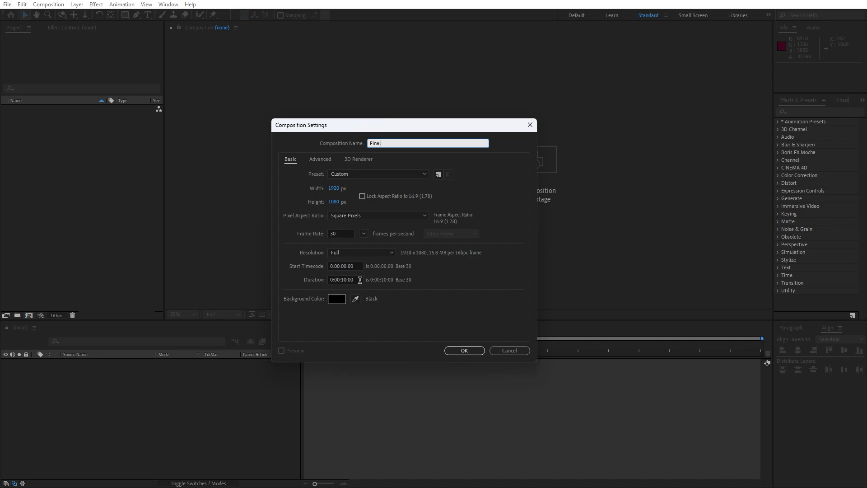
pyautogui.click(463, 351)
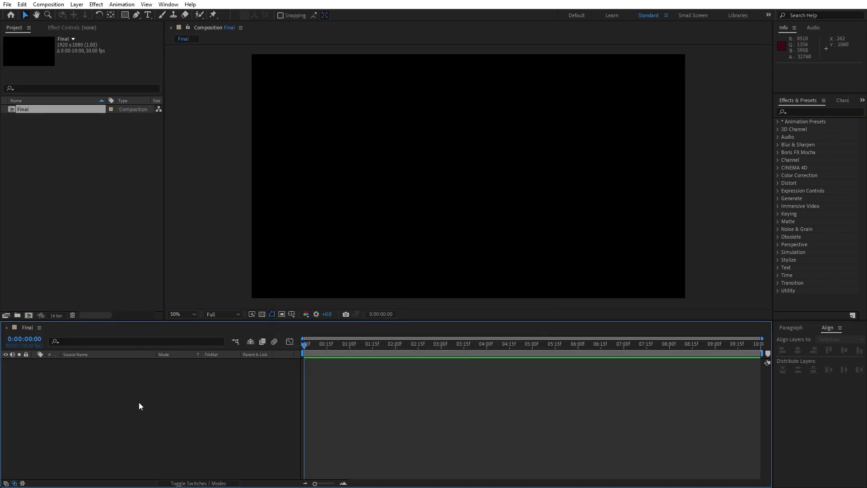
pyautogui.rightClick(136, 401)
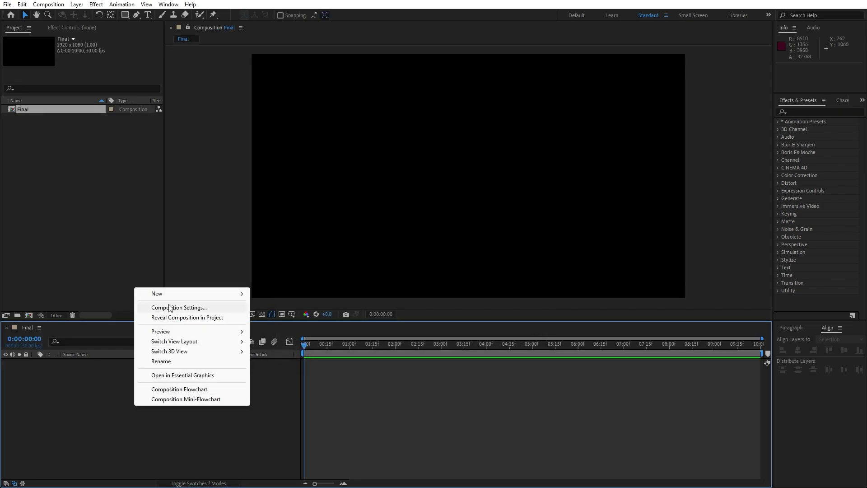
pyautogui.moveTo(182, 294)
pyautogui.click(271, 318)
pyautogui.write('B')
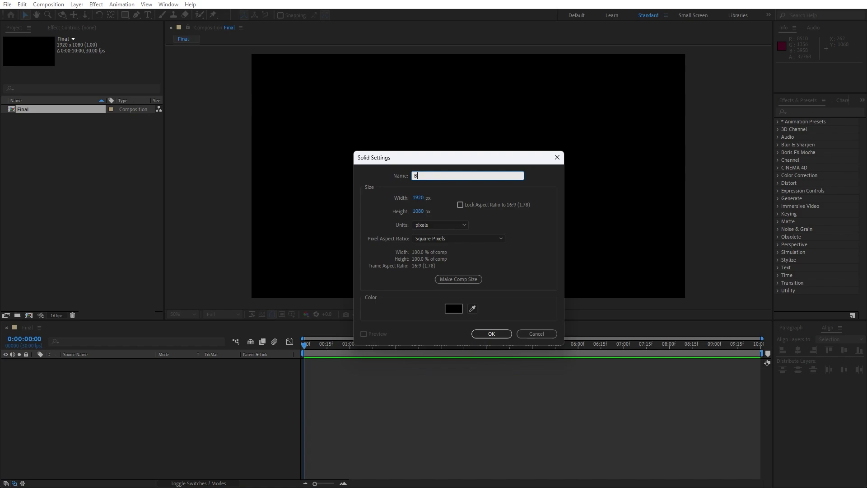
pyautogui.write('ackground')
pyautogui.click(502, 334)
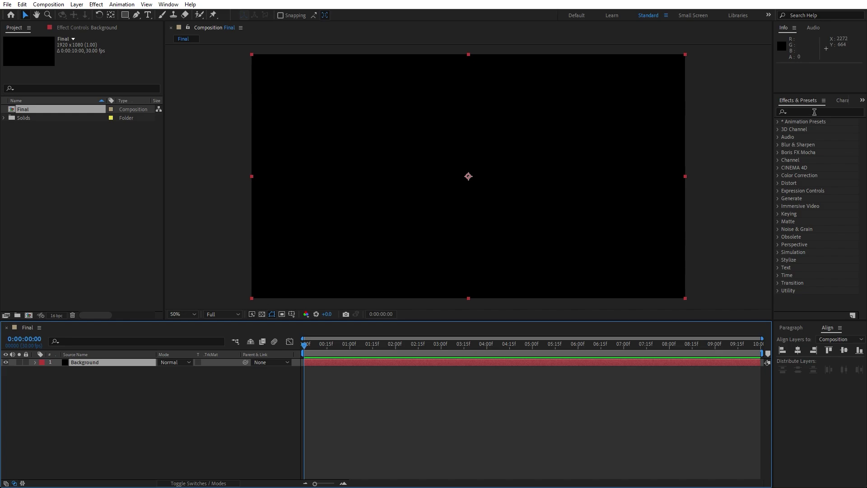
# Find the Gradient Ramp effect and apply it to the Background layer
pyautogui.click(168, 4)
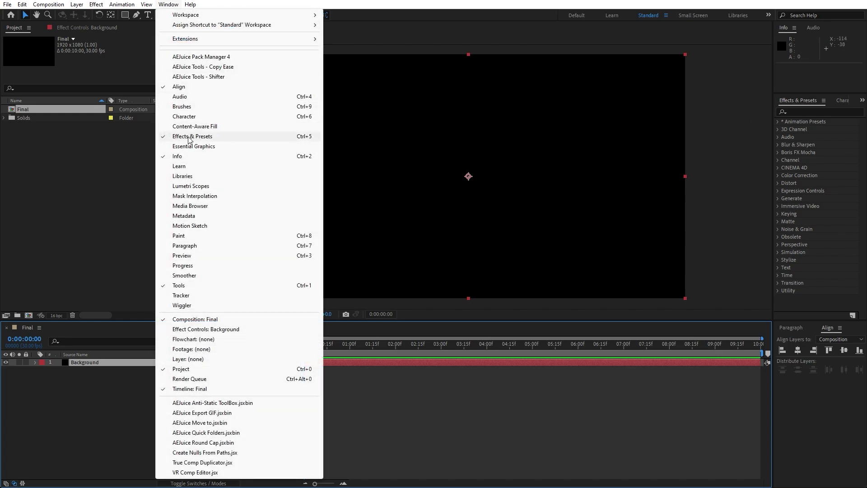
pyautogui.click(216, 136)
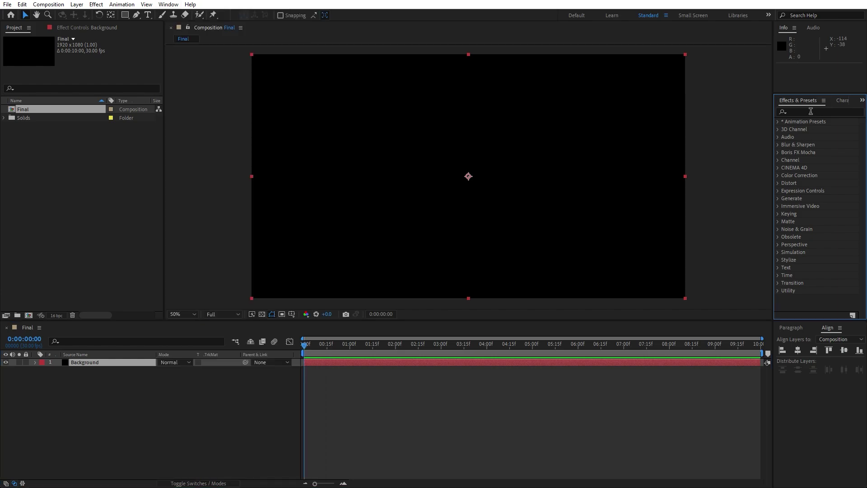
pyautogui.click(810, 111)
pyautogui.write('ramp')
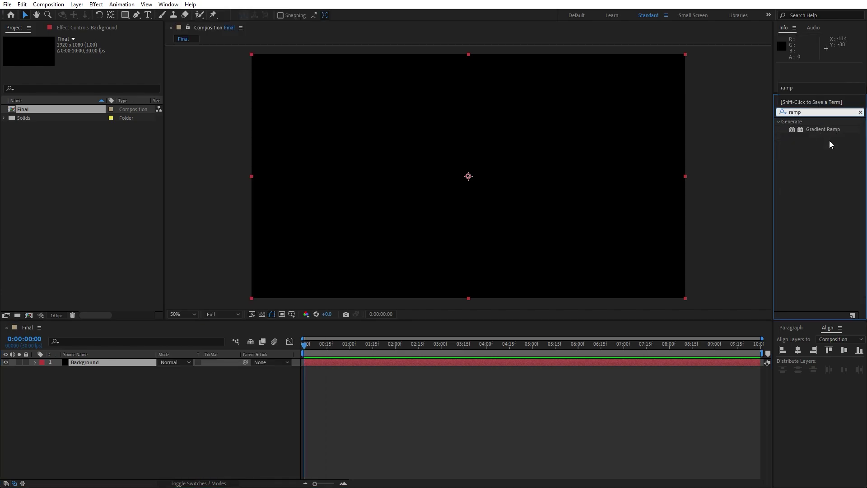
pyautogui.moveTo(823, 130); pyautogui.dragTo(115, 366)
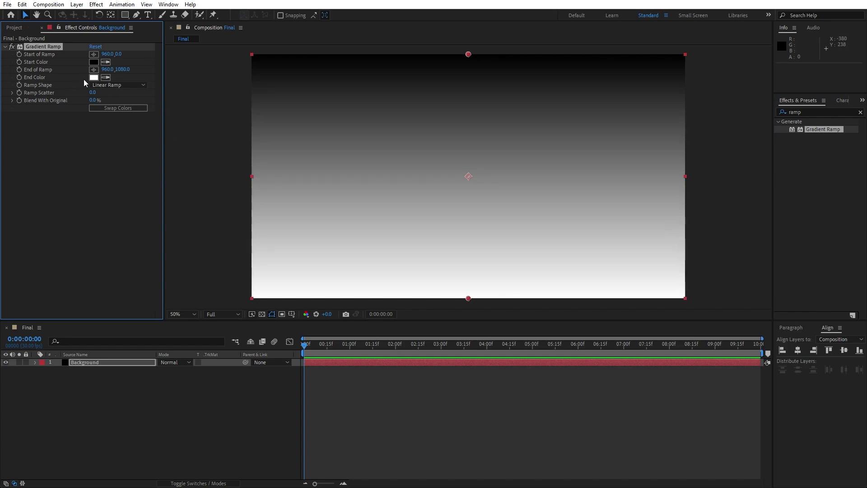
# Place the ramp's start just outside the frame's upper-left corner at about -46, 8 and its end past the lower-right corner at about 1954, 1096
pyautogui.click(93, 54)
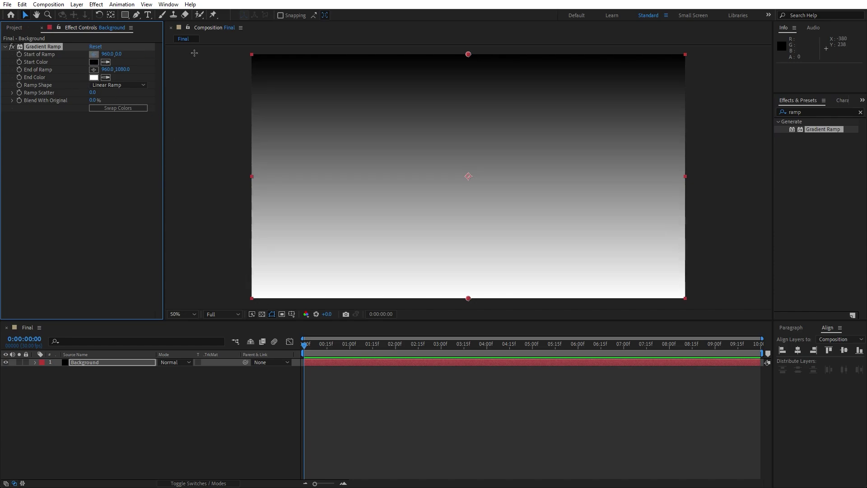
pyautogui.click(241, 56)
pyautogui.click(94, 69)
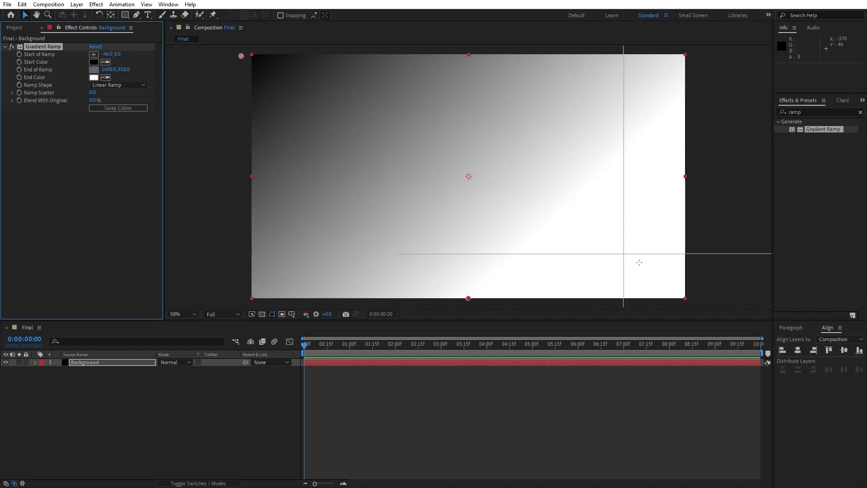
pyautogui.click(693, 302)
# Set the Background ramp's start color to dark red A50000
pyautogui.click(94, 61)
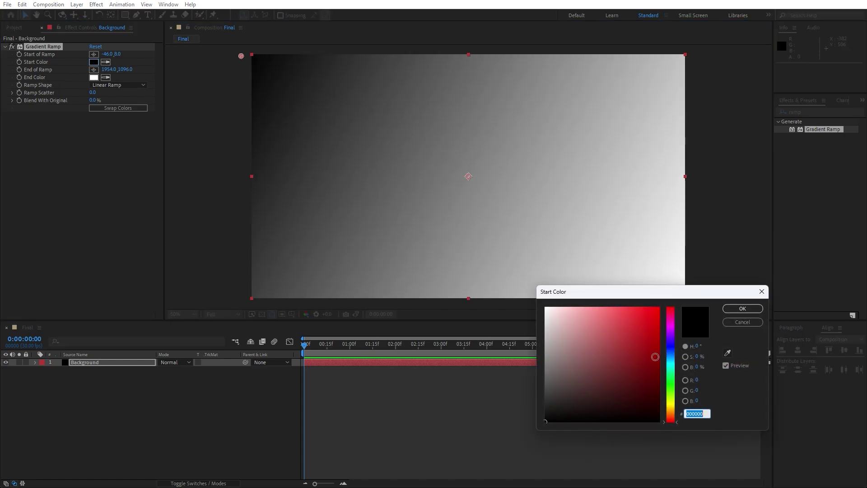
pyautogui.click(660, 344)
pyautogui.moveTo(659, 343); pyautogui.dragTo(659, 348)
pyautogui.click(736, 311)
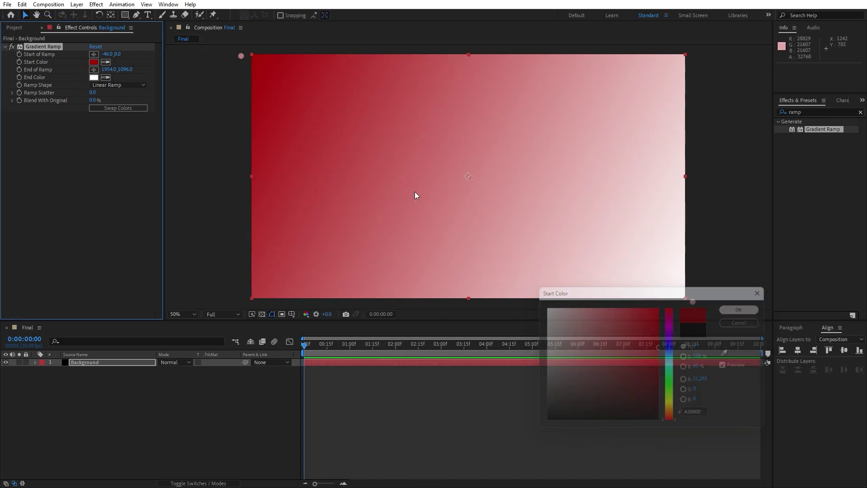
# Set the Background ramp's end color to dark blue 00339B
pyautogui.click(94, 78)
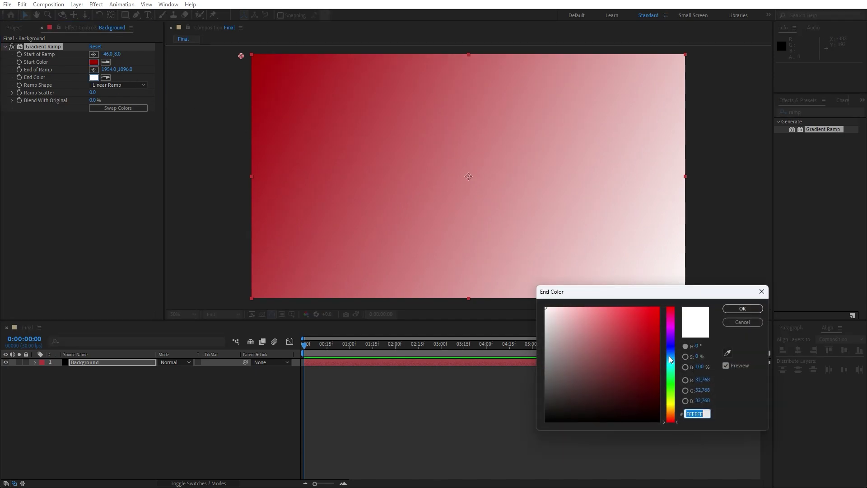
pyautogui.click(671, 350)
pyautogui.moveTo(654, 356)
pyautogui.mouseDown()
pyautogui.moveTo(661, 341)
pyautogui.moveTo(660, 352)
pyautogui.mouseUp()
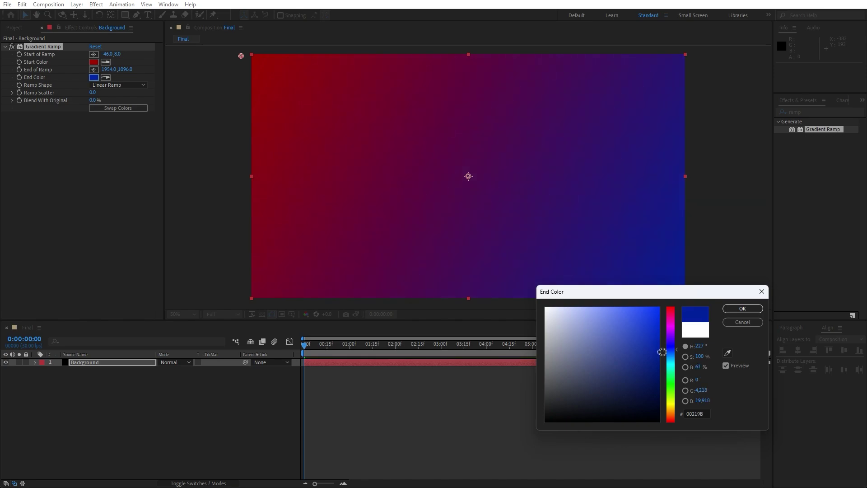
pyautogui.click(673, 352)
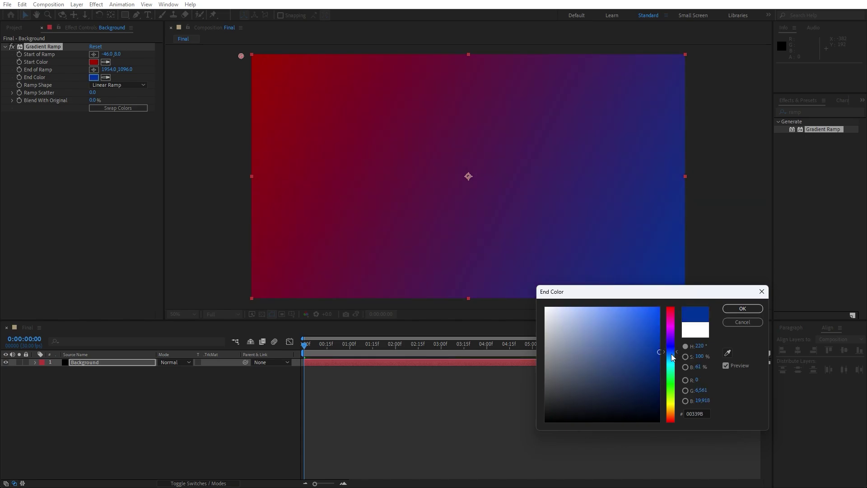
pyautogui.click(743, 308)
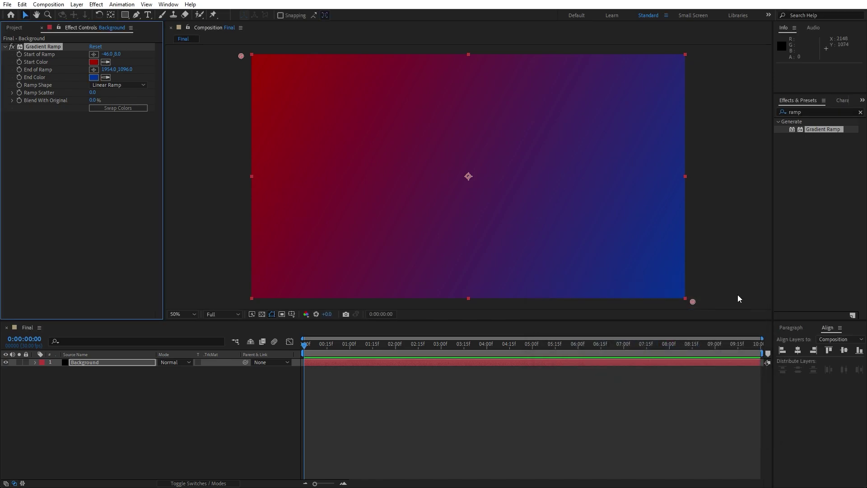
# Find the Noise effect and apply it to the Background layer
pyautogui.click(808, 112)
pyautogui.press('BackSpace')
pyautogui.write('n')
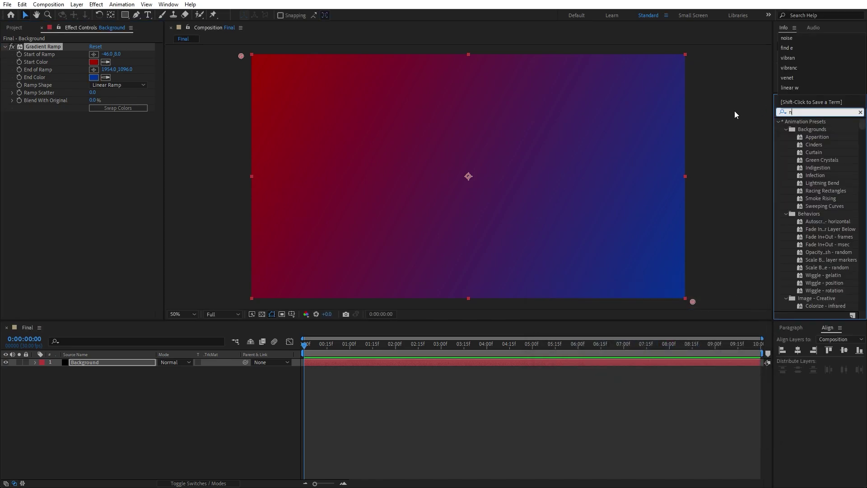
pyautogui.write('oise')
pyautogui.click(806, 160)
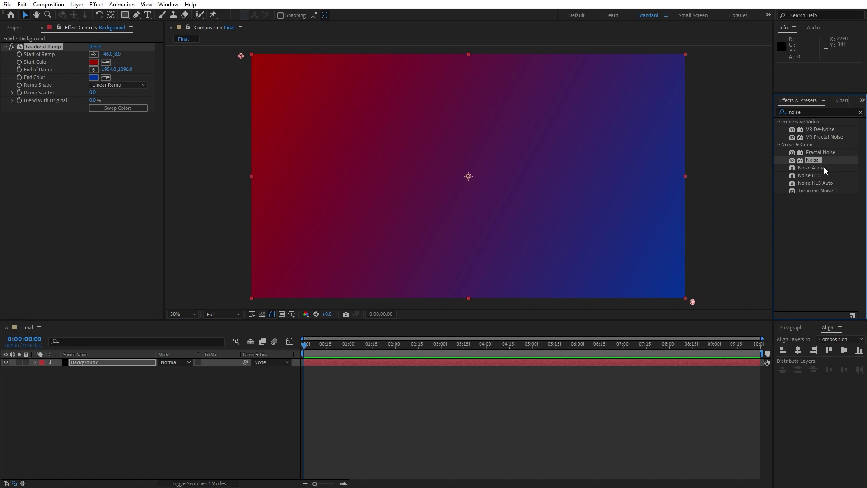
pyautogui.moveTo(812, 161); pyautogui.dragTo(118, 362)
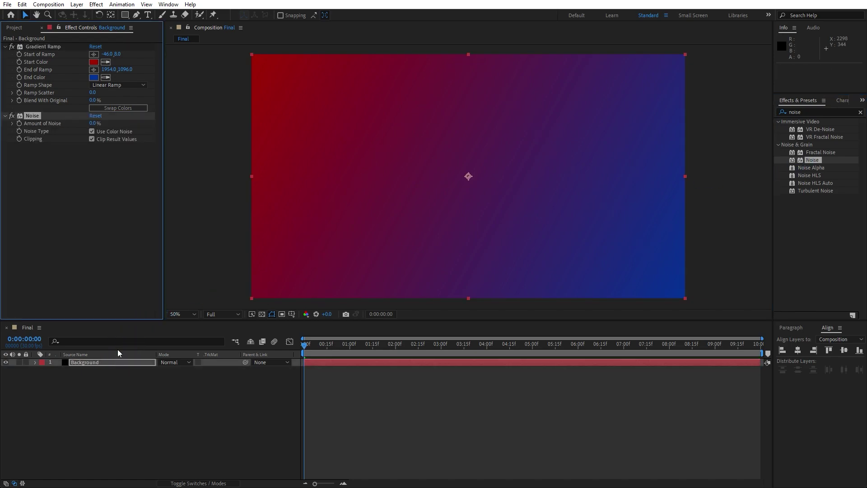
# Turn off color noise in the Noise effect and set the amount of noise to 5%
pyautogui.click(92, 131)
pyautogui.click(93, 123)
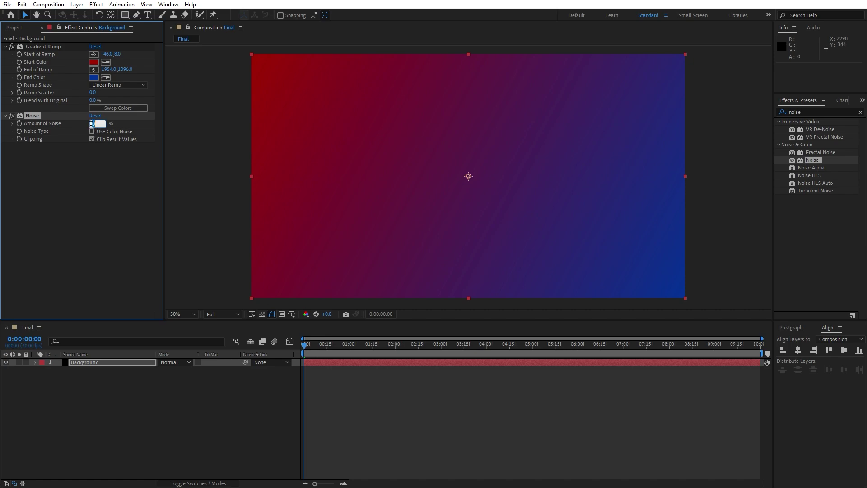
pyautogui.click(104, 218)
pyautogui.click(94, 373)
# Duplicate the Background layer and rename the upper copy Ball Action
pyautogui.click(89, 362)
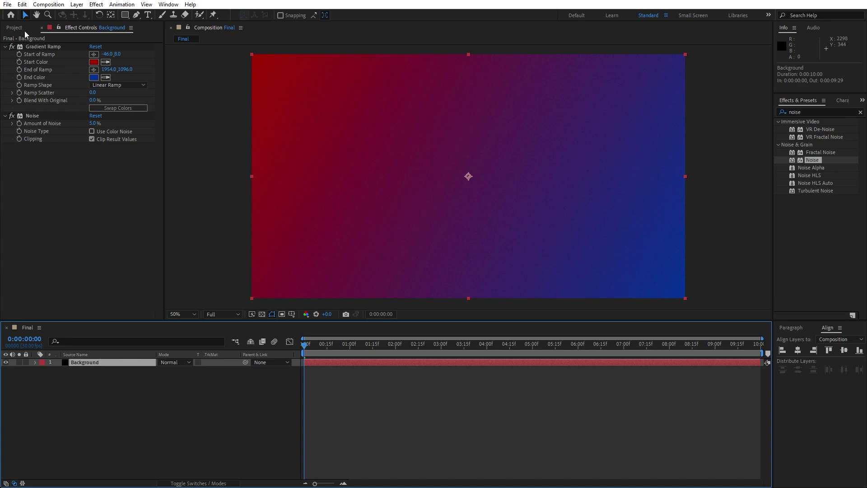
pyautogui.click(22, 5)
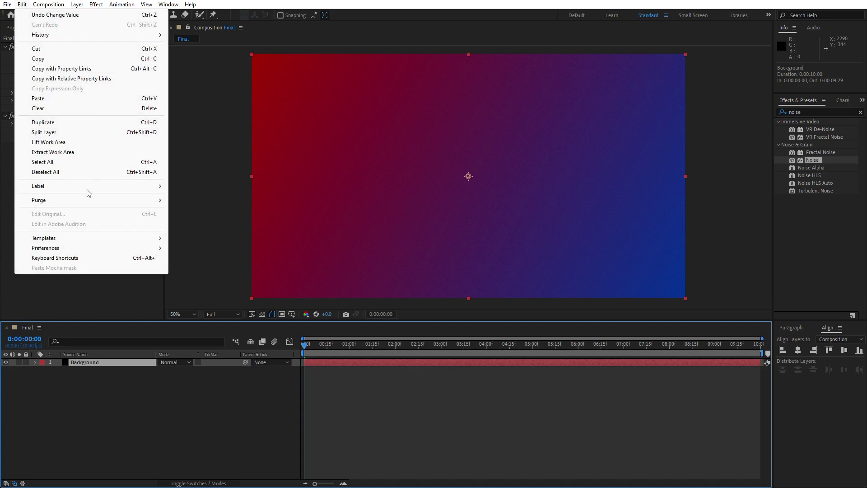
pyautogui.click(46, 123)
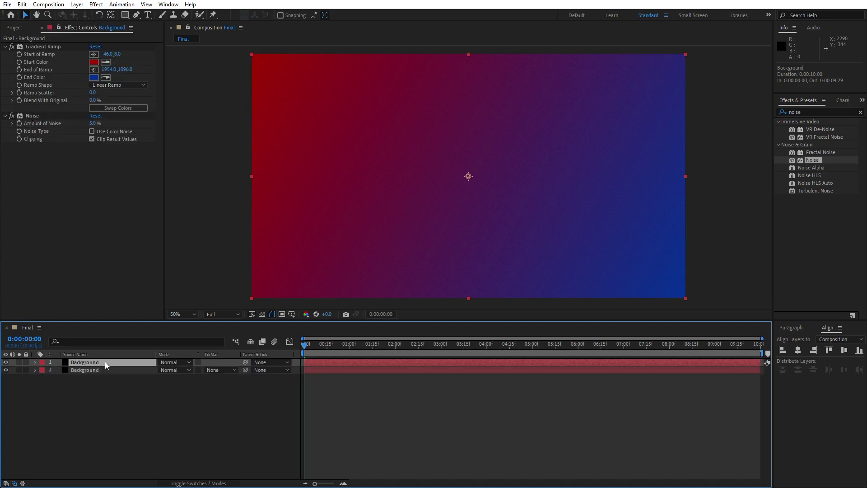
pyautogui.press('Return')
pyautogui.write('Ball Actio')
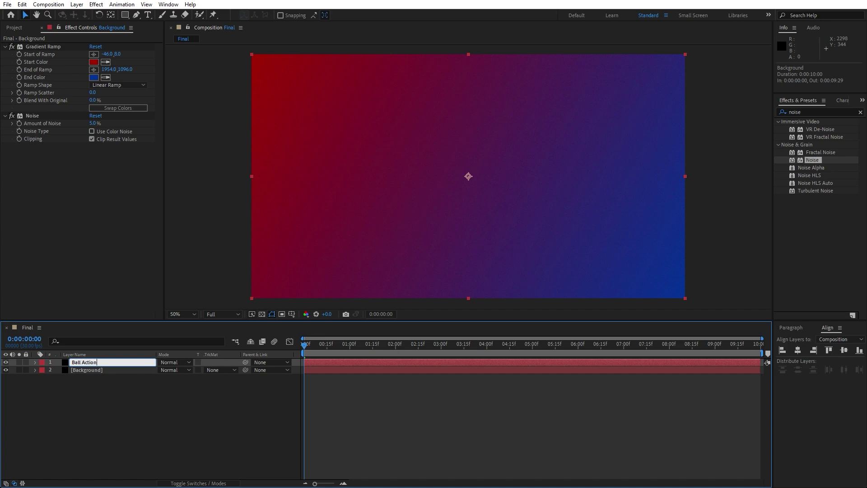
pyautogui.press('Return')
# Set both the start and end colors of the Ball Action layer's gradient ramp to white, FFFFFF
pyautogui.click(94, 62)
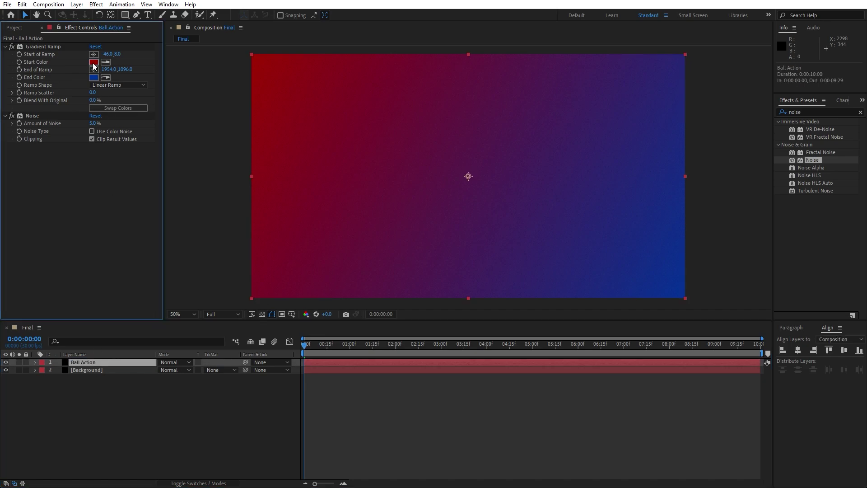
pyautogui.write('FFFFFF')
pyautogui.click(743, 308)
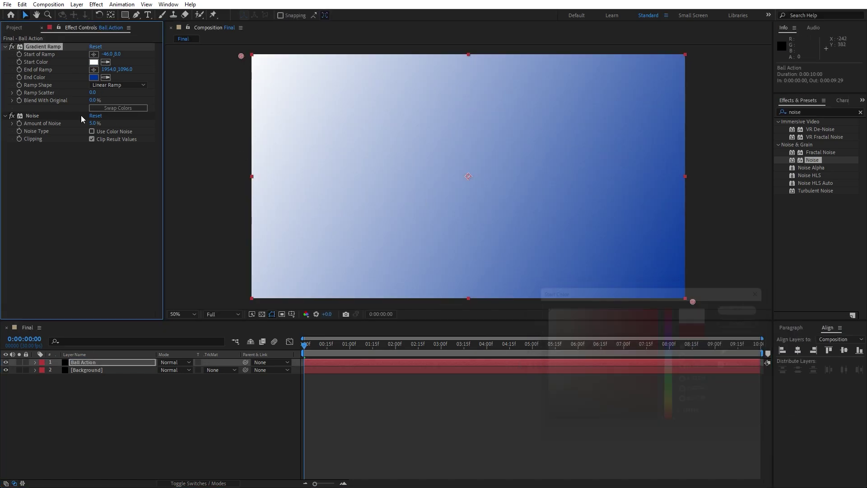
pyautogui.click(94, 77)
pyautogui.write('FFFFFF')
pyautogui.click(743, 309)
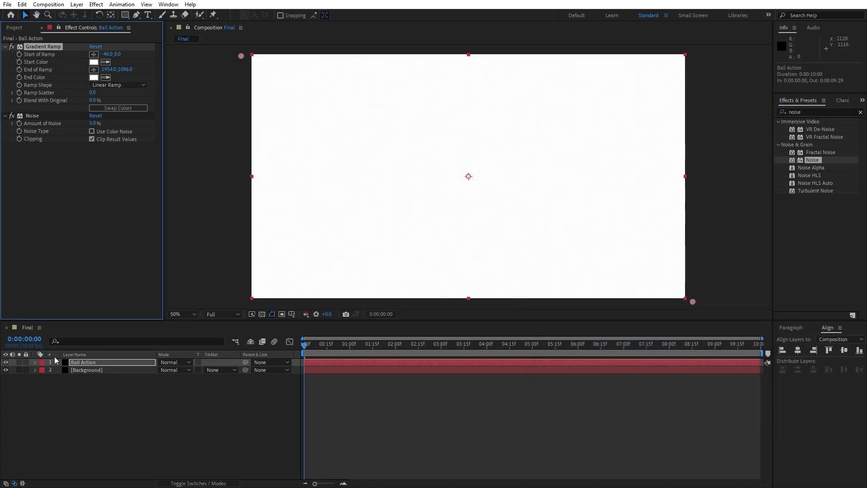
# Find the CC Ball Action effect and apply it to the Ball Action layer
pyautogui.click(810, 112)
pyautogui.write('ball ac')
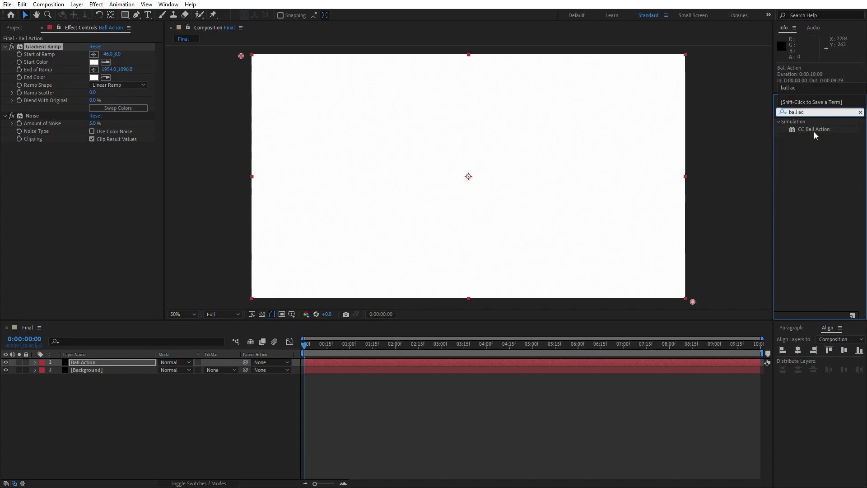
pyautogui.moveTo(814, 130); pyautogui.dragTo(99, 362)
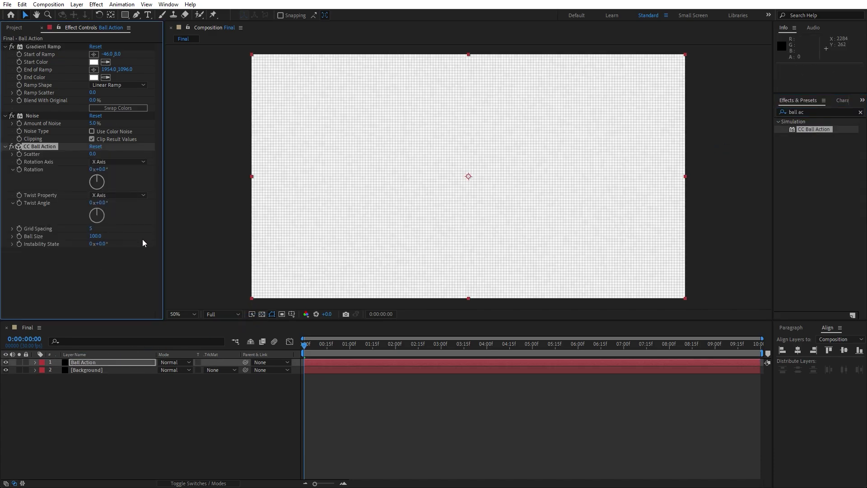
# Set the CC Ball Action grid spacing to 10 and the ball size to 10
pyautogui.click(91, 229)
pyautogui.write('10')
pyautogui.press('Tab')
pyautogui.write('10')
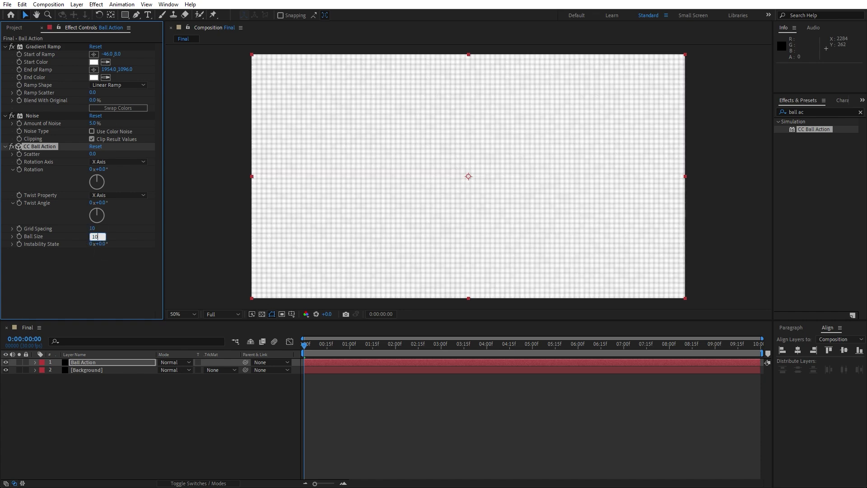
pyautogui.click(115, 286)
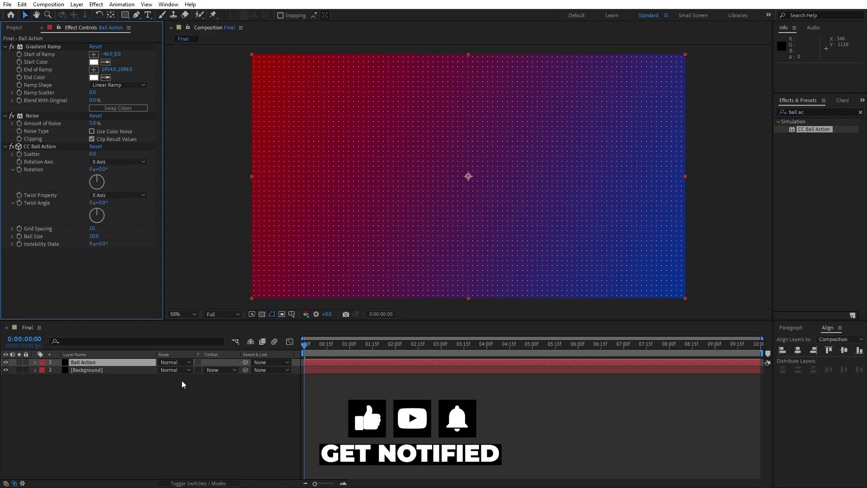
# Change the Ball Action layer's blending mode to Overlay
pyautogui.click(191, 483)
pyautogui.click(190, 483)
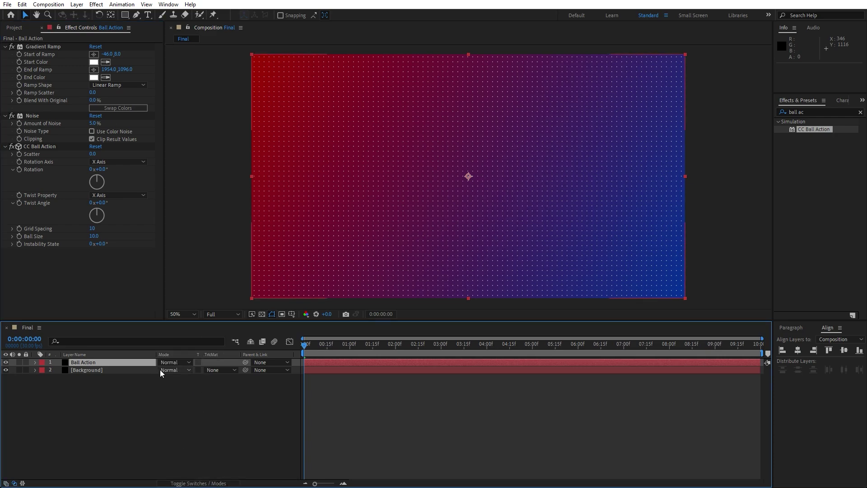
pyautogui.click(169, 361)
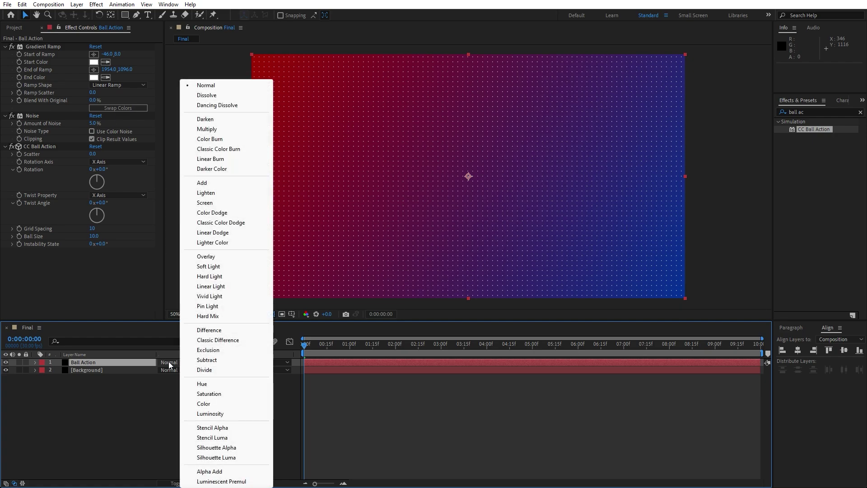
pyautogui.click(206, 256)
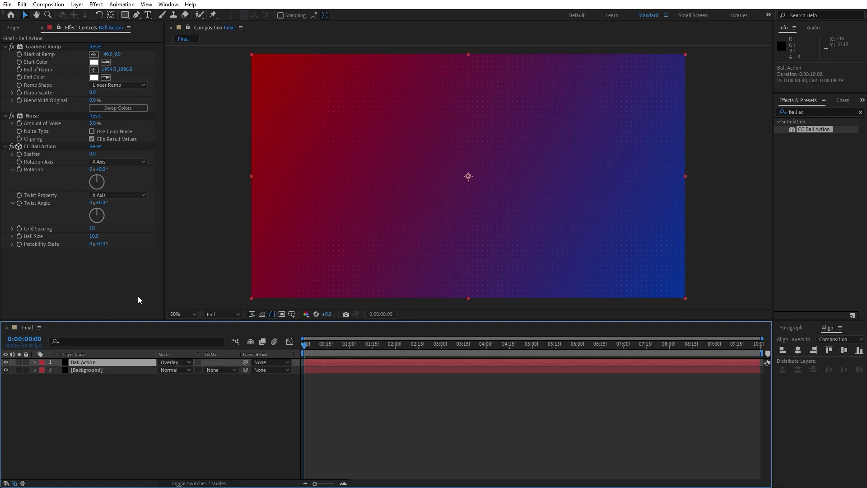
# Duplicate the Ball Action layer to strengthen the dot overlay and close its effect settings
pyautogui.hotkey('ctrl', 'd')
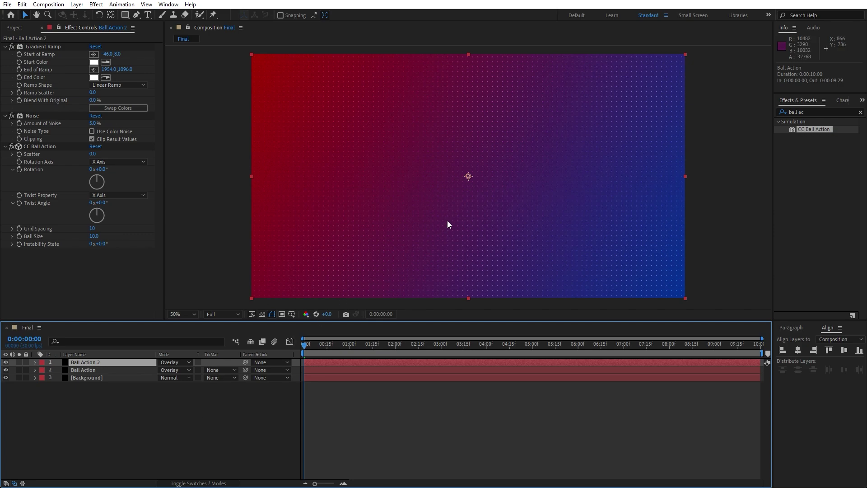
pyautogui.click(42, 28)
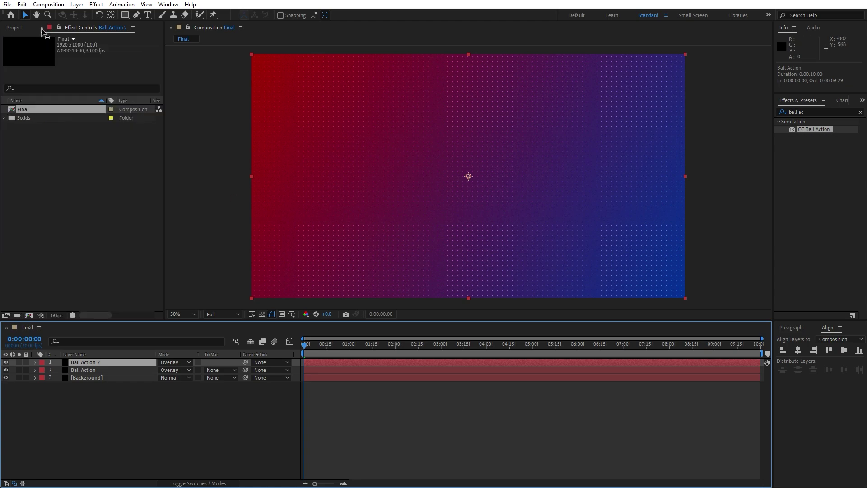
pyautogui.click(97, 401)
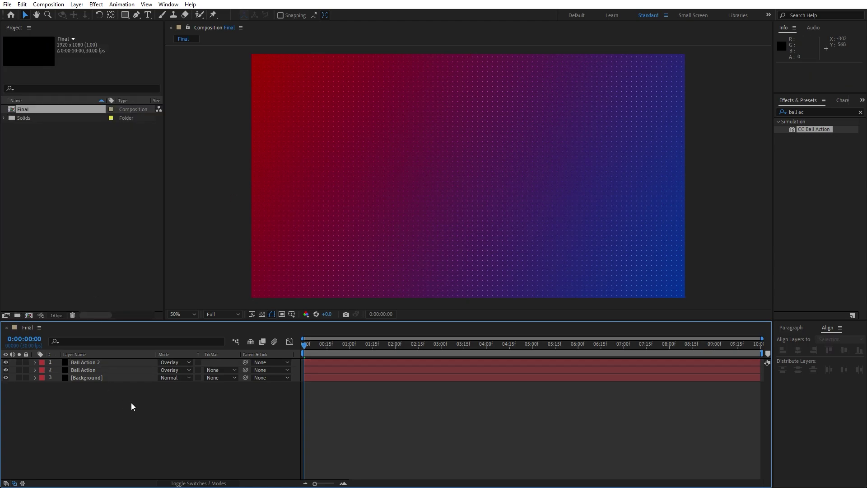
# Pre-compose the two Ball Action layers and the background layer into a new composition named Background
pyautogui.moveTo(129, 404); pyautogui.dragTo(86, 361)
pyautogui.rightClick(103, 381)
pyautogui.click(137, 330)
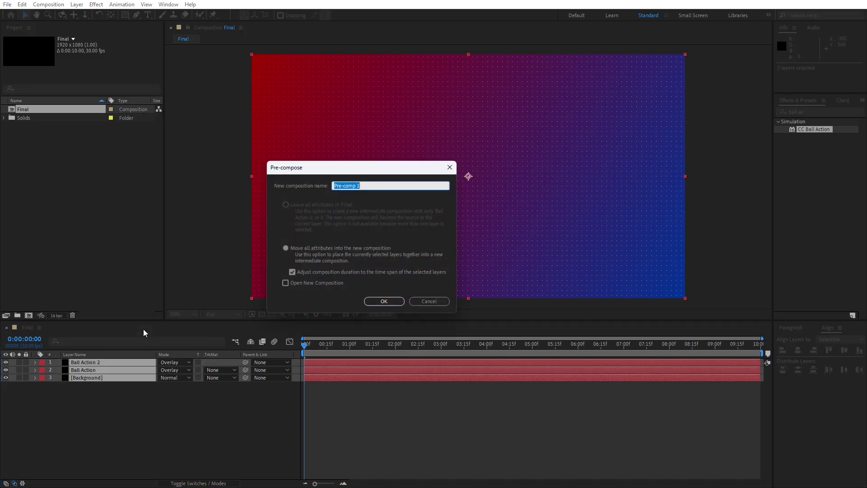
pyautogui.write('Background')
pyautogui.click(382, 301)
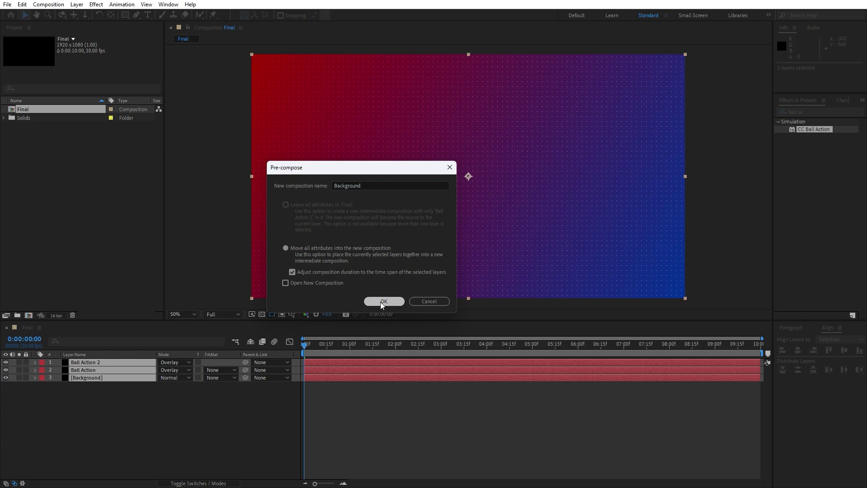
pyautogui.click(235, 405)
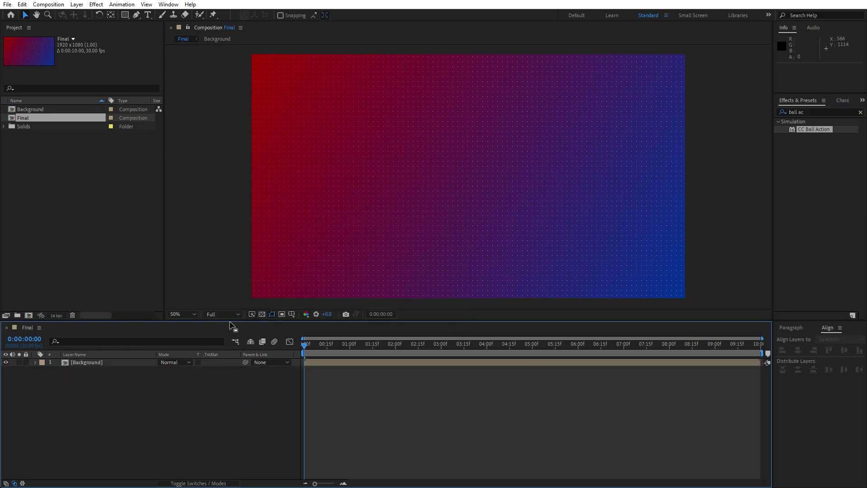
# Add a text layer reading CREATIVE over the background
pyautogui.click(148, 16)
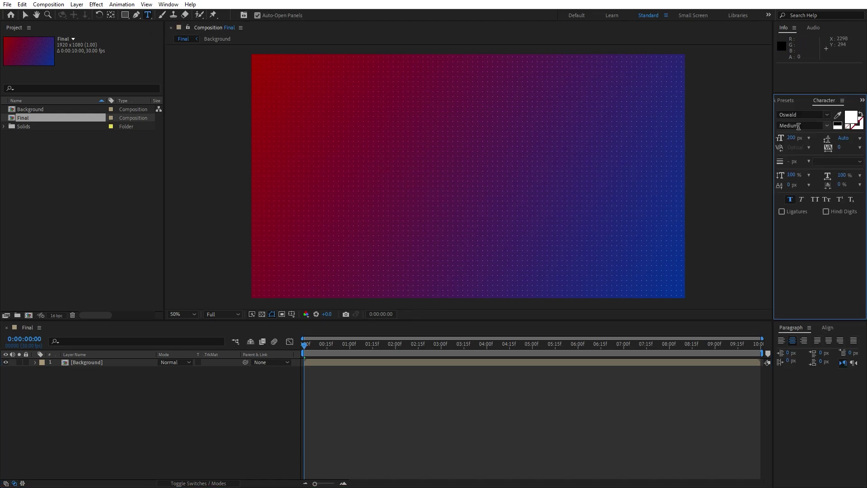
pyautogui.click(423, 189)
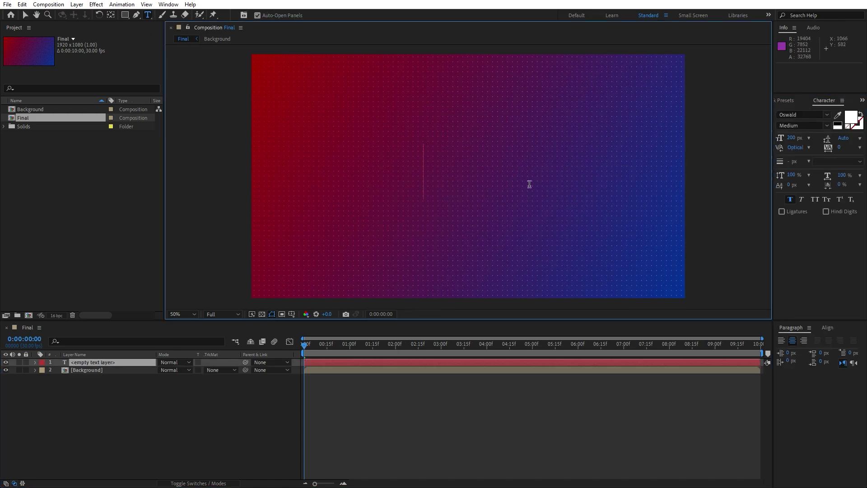
pyautogui.write('CREATIVE')
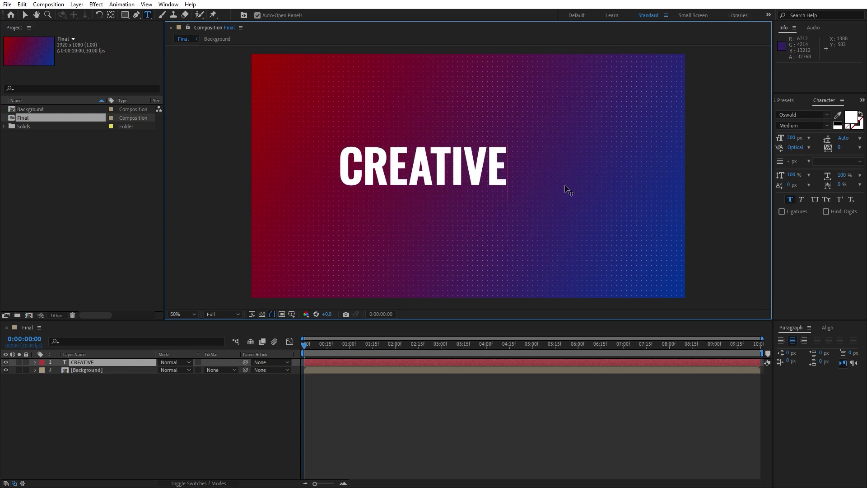
pyautogui.click(120, 369)
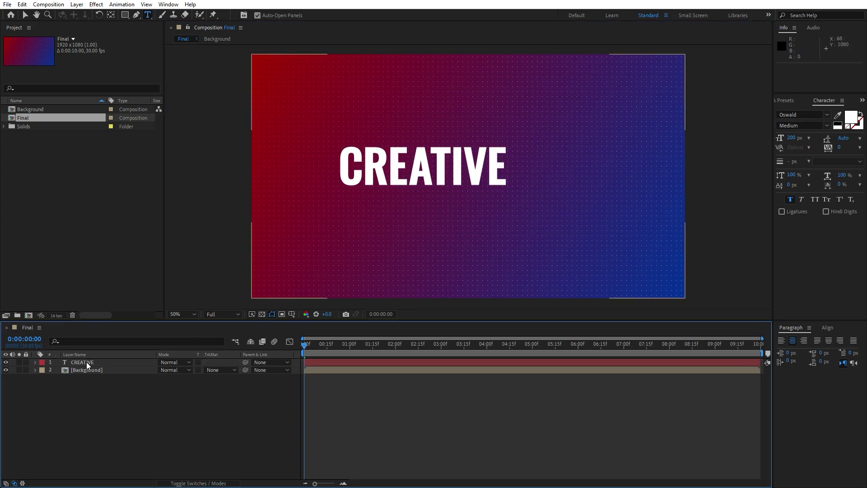
# Center the CREATIVE text layer horizontally and vertically in the composition
pyautogui.click(83, 362)
pyautogui.click(827, 328)
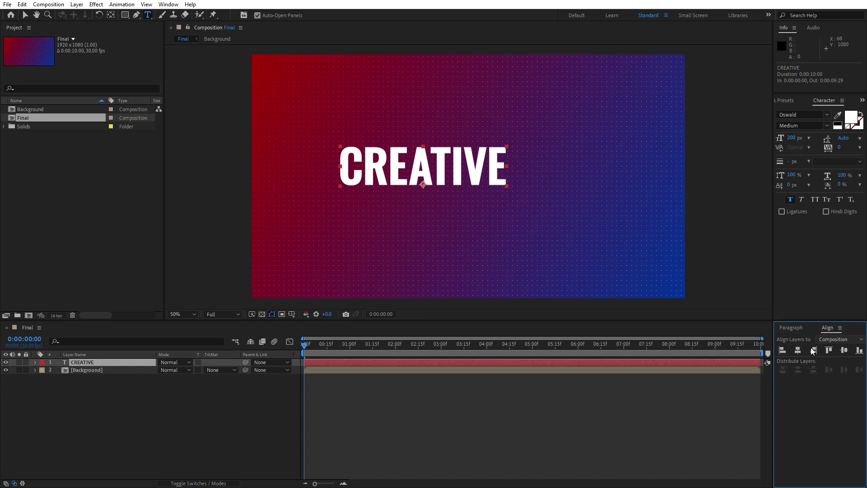
pyautogui.click(799, 351)
pyautogui.click(843, 350)
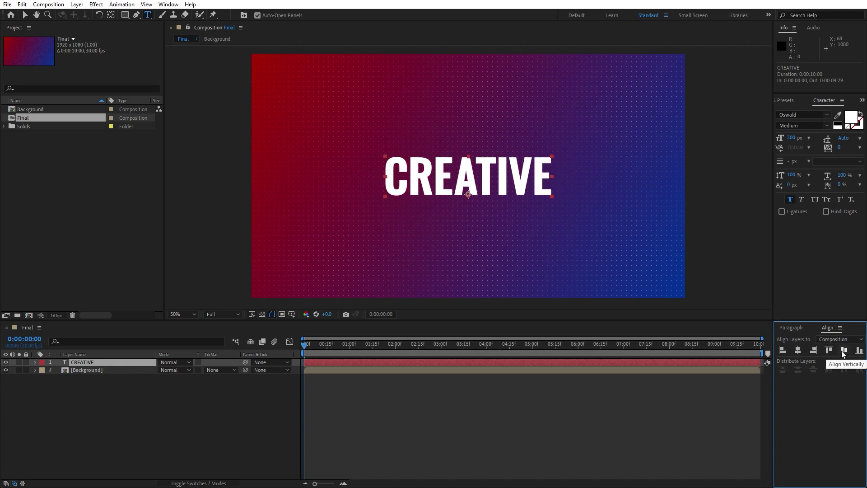
pyautogui.click(168, 5)
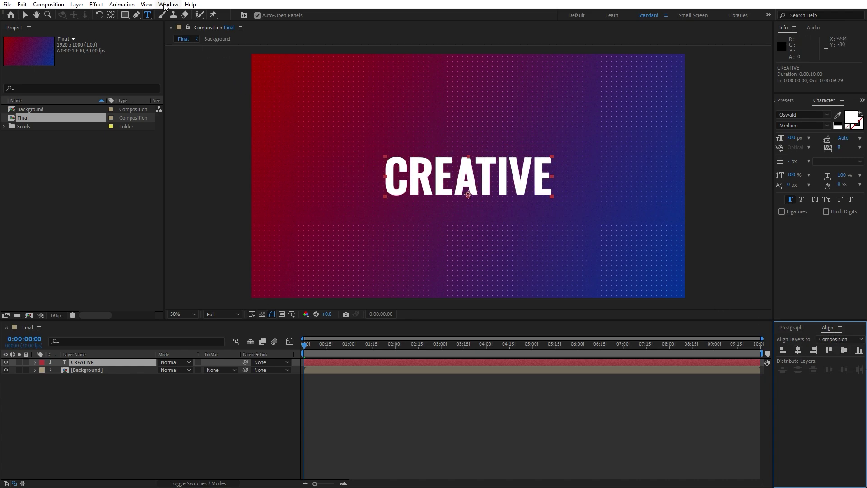
# Create shapes from the CREATIVE text and delete the original text layer
pyautogui.click(89, 418)
pyautogui.rightClick(86, 363)
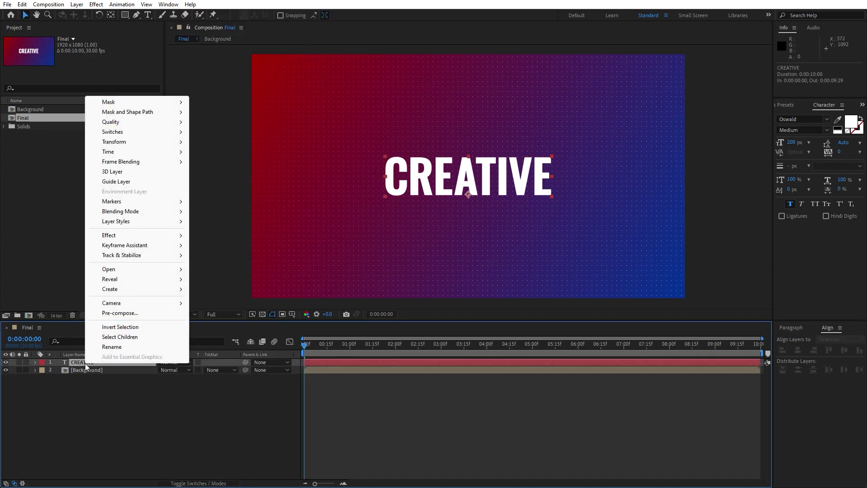
pyautogui.moveTo(134, 290)
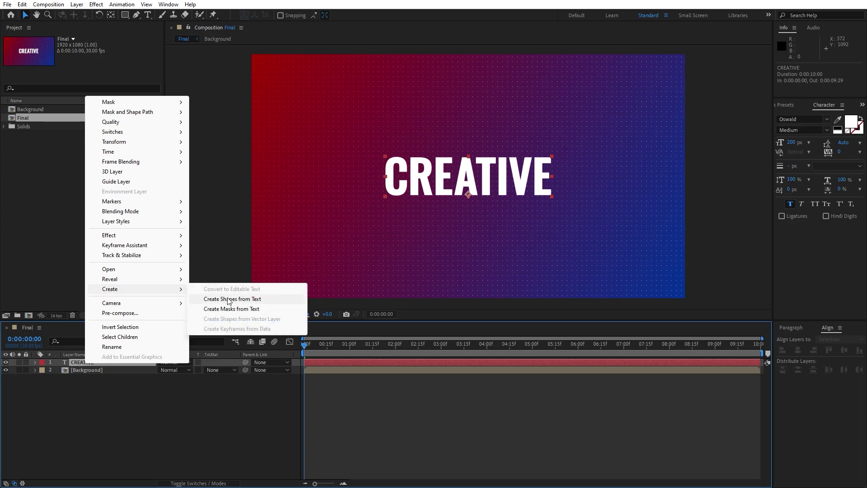
pyautogui.click(242, 299)
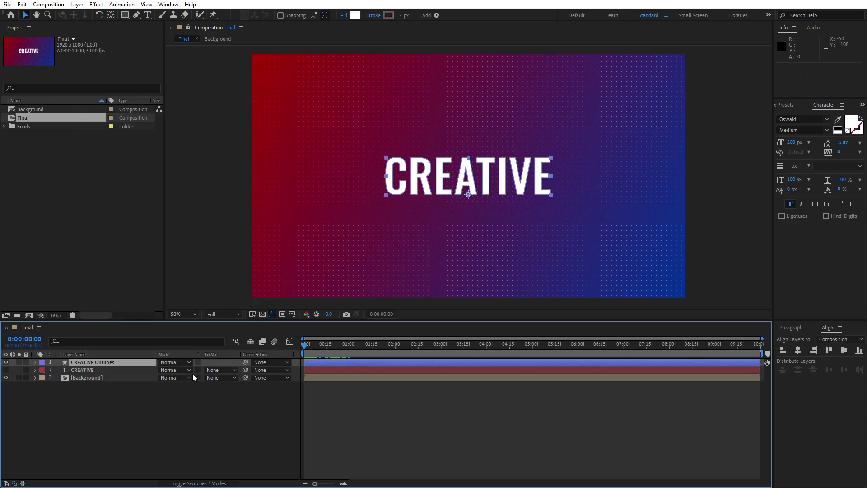
pyautogui.click(90, 372)
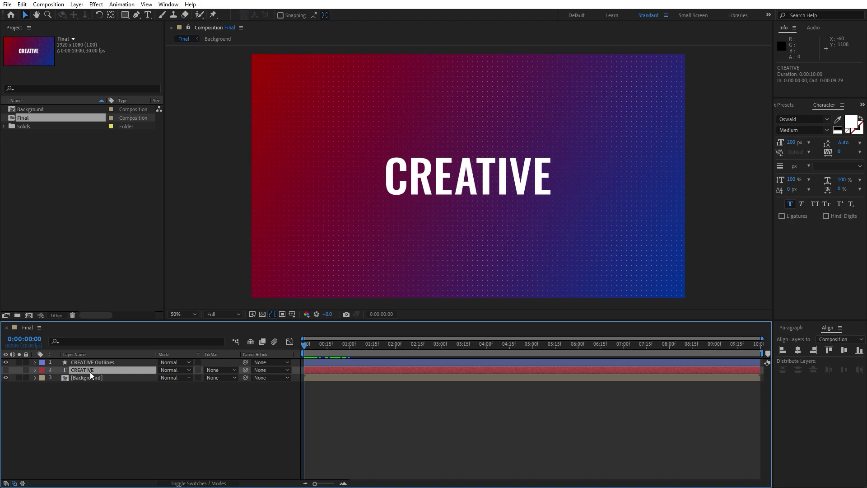
pyautogui.press('Delete')
# Filter the CREATIVE Outlines layer's properties by "path" and add keyframes to all letter paths at 0 seconds
pyautogui.click(91, 362)
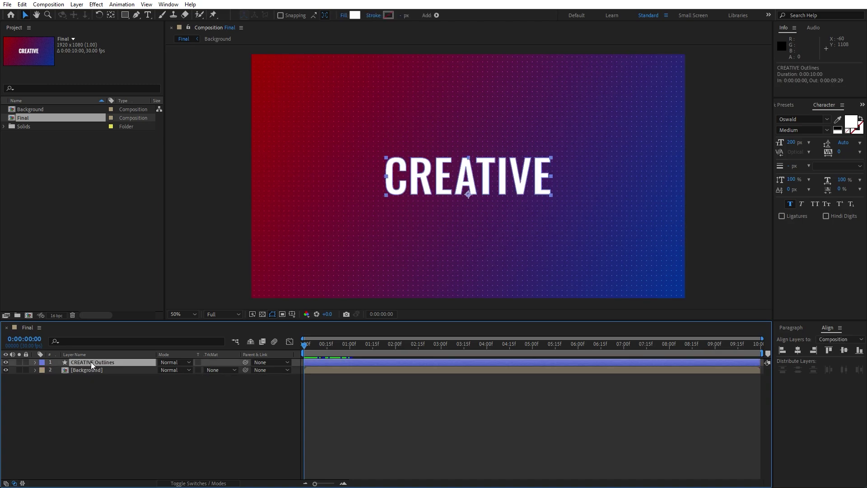
pyautogui.click(87, 342)
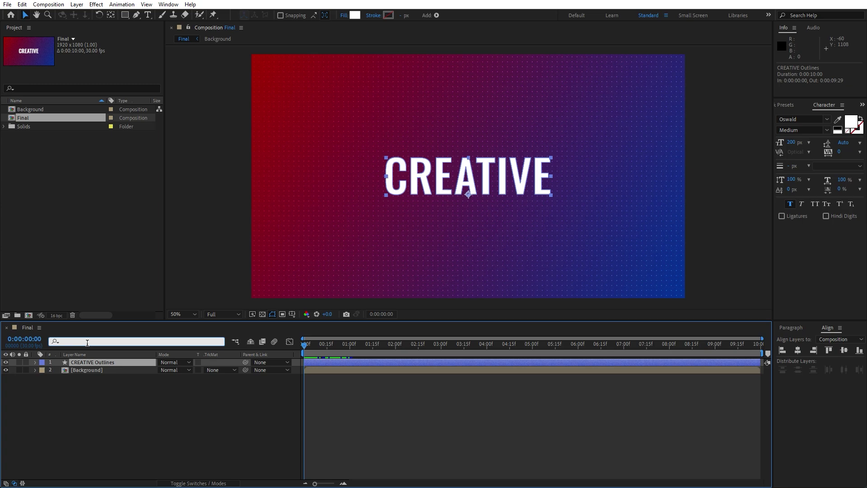
pyautogui.write('path')
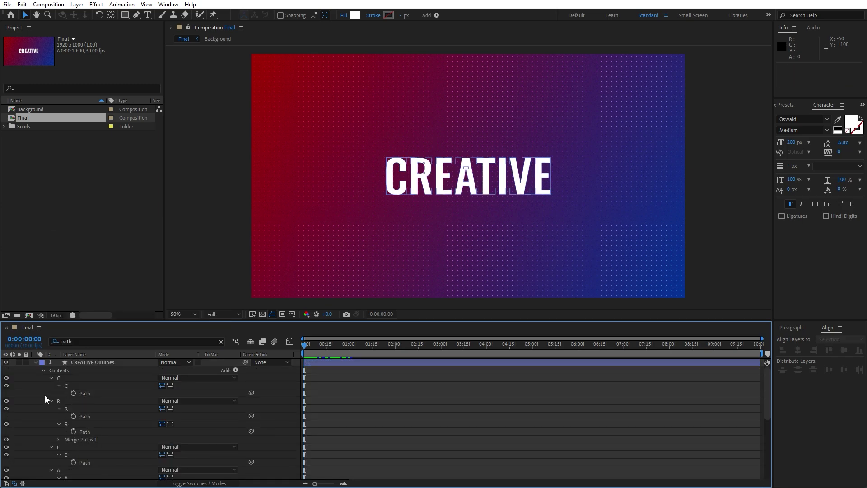
pyautogui.click(45, 395)
pyautogui.moveTo(25, 371); pyautogui.dragTo(192, 470)
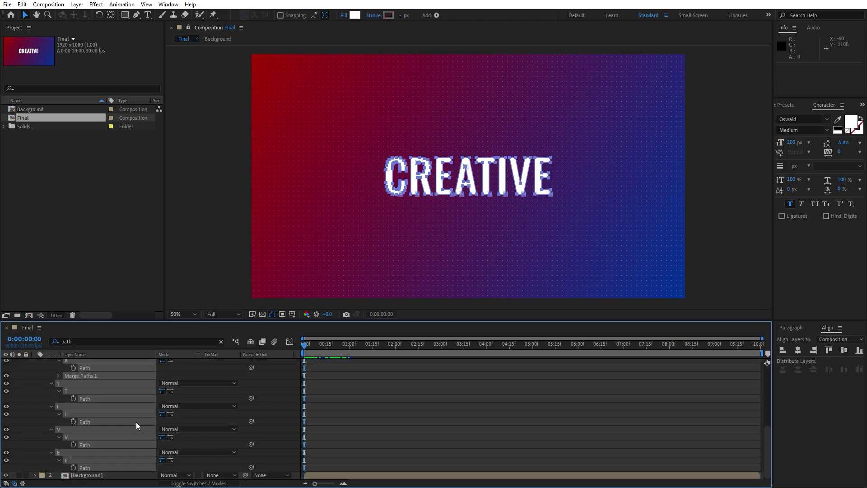
pyautogui.scroll(5, 136, 422)
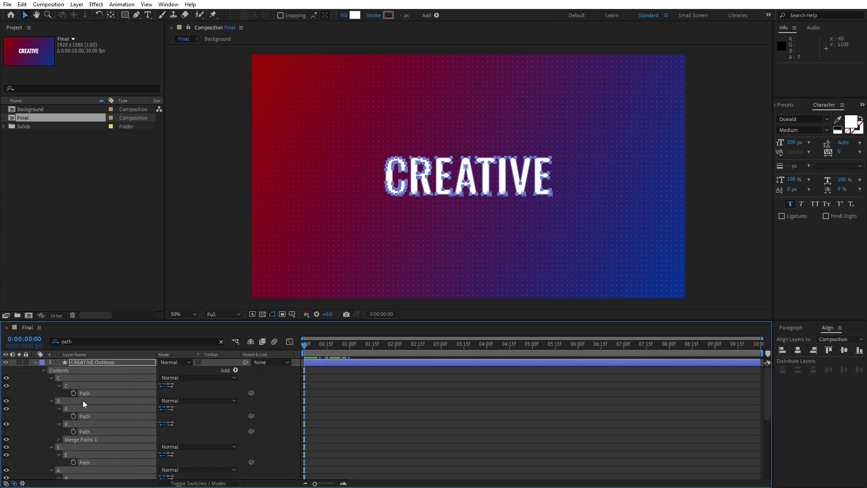
pyautogui.click(73, 392)
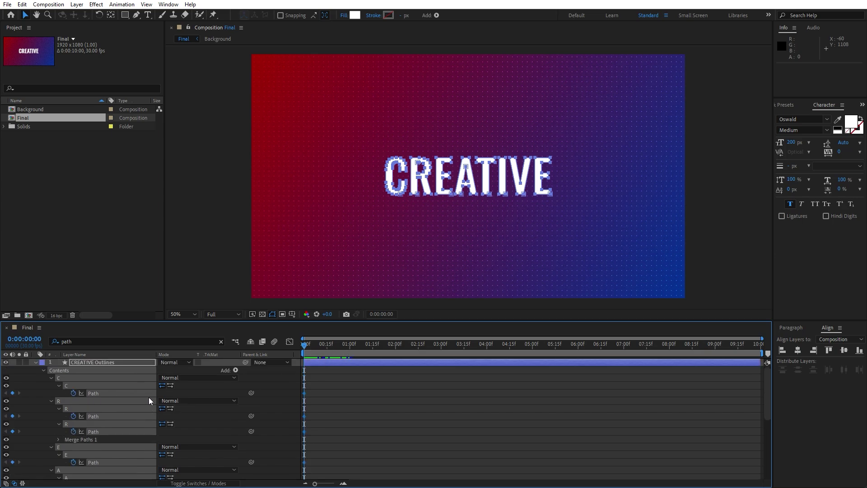
# At 1 second, stretch the upper vertices of all CREATIVE letters up to just below the frame's top edge
pyautogui.moveTo(307, 350); pyautogui.dragTo(350, 342)
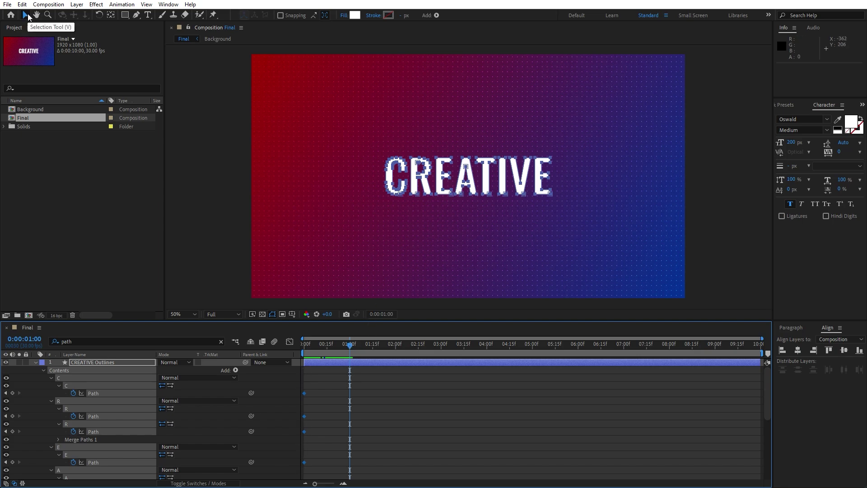
pyautogui.moveTo(338, 132); pyautogui.dragTo(580, 178)
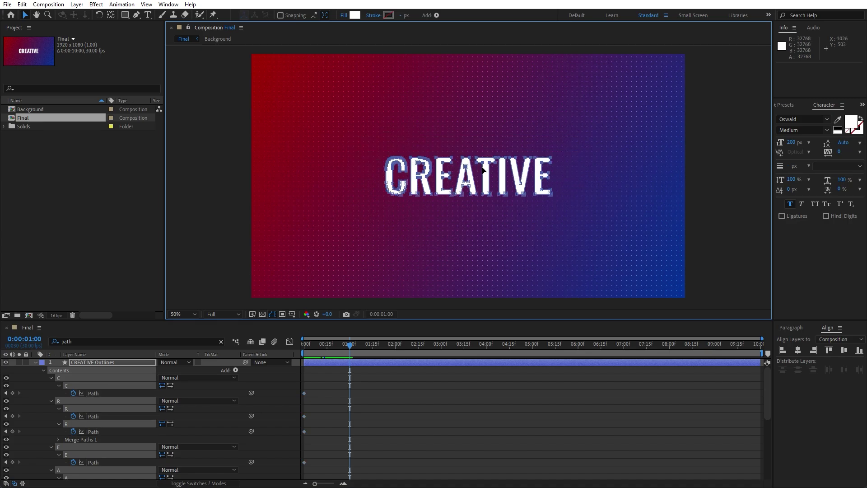
pyautogui.moveTo(468, 161); pyautogui.dragTo(465, 112)
pyautogui.moveTo(466, 89); pyautogui.dragTo(468, 65)
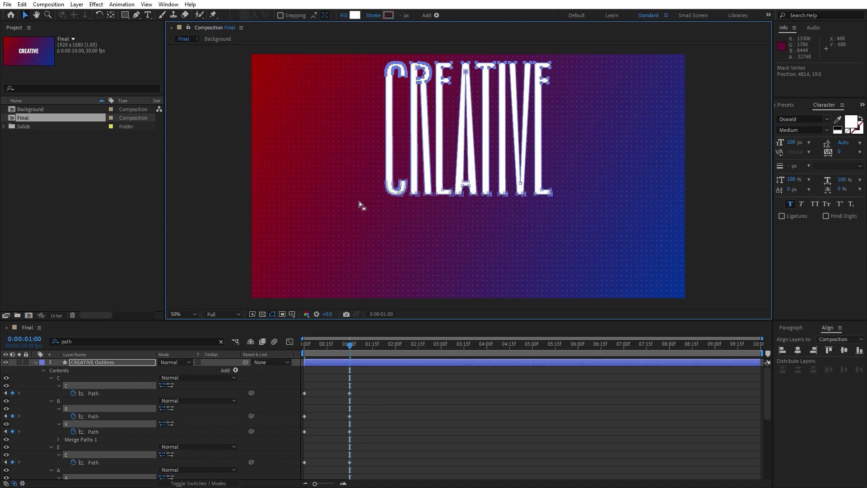
# Stretch the lower vertices of all CREATIVE letters down to just above the frame's bottom edge at 1 second
pyautogui.moveTo(380, 180); pyautogui.dragTo(614, 232)
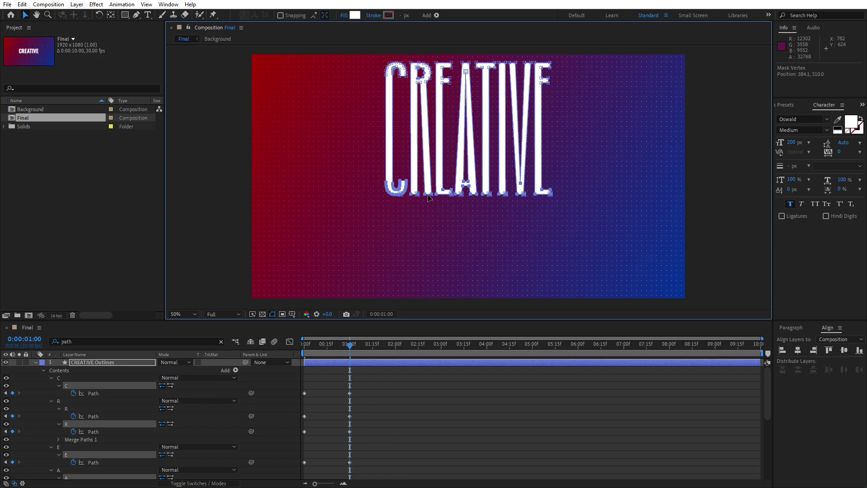
pyautogui.moveTo(429, 198); pyautogui.dragTo(438, 293)
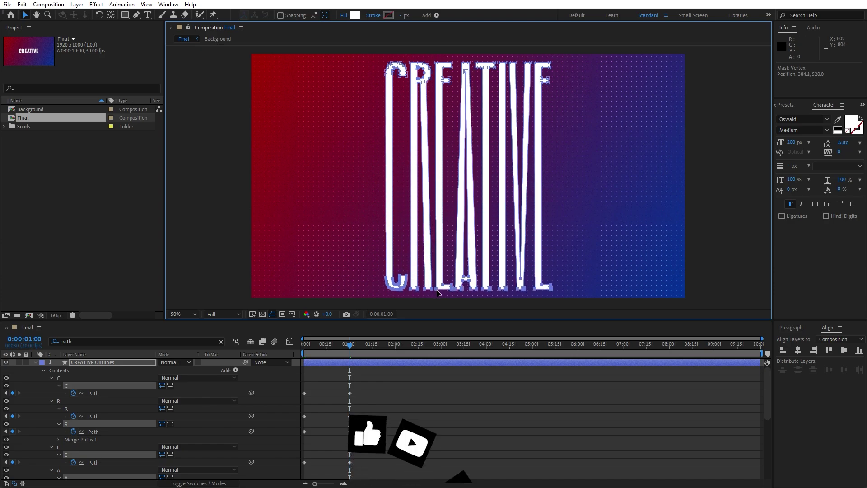
pyautogui.moveTo(351, 348)
pyautogui.mouseDown()
pyautogui.moveTo(302, 351)
pyautogui.moveTo(352, 351)
pyautogui.mouseUp()
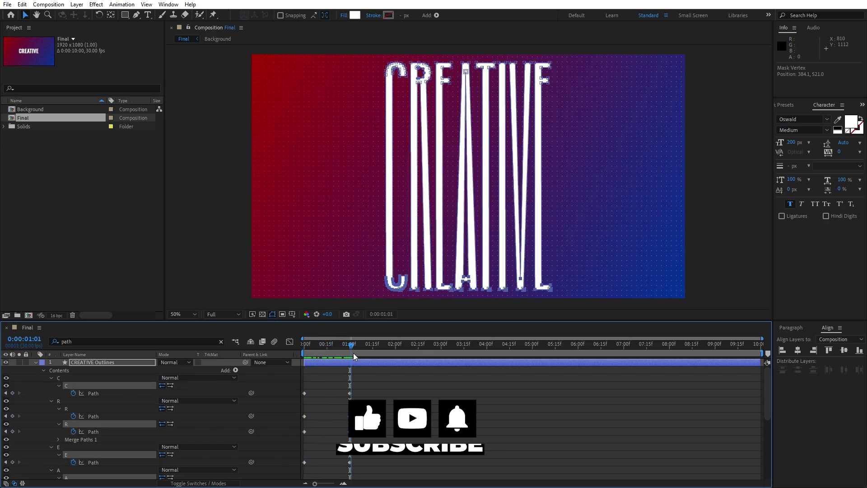
# Copy the CREATIVE Outlines layer's first Path keyframes to 2 seconds and preview the animation
pyautogui.click(88, 362)
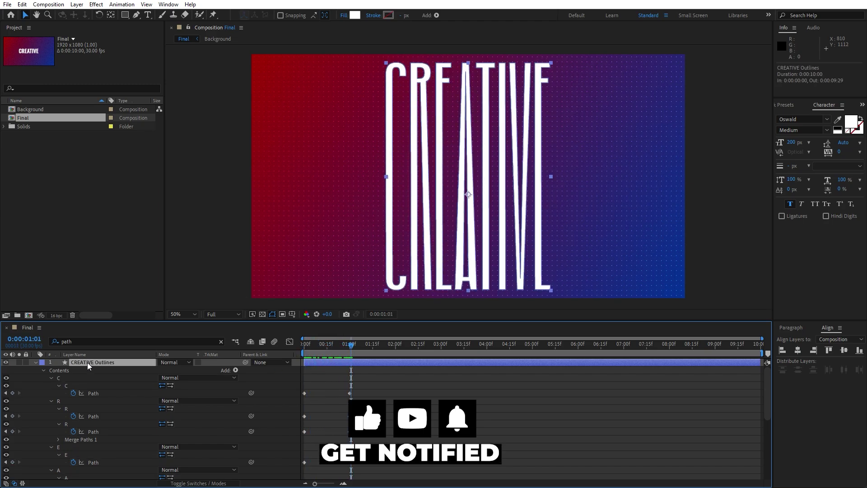
pyautogui.press('u')
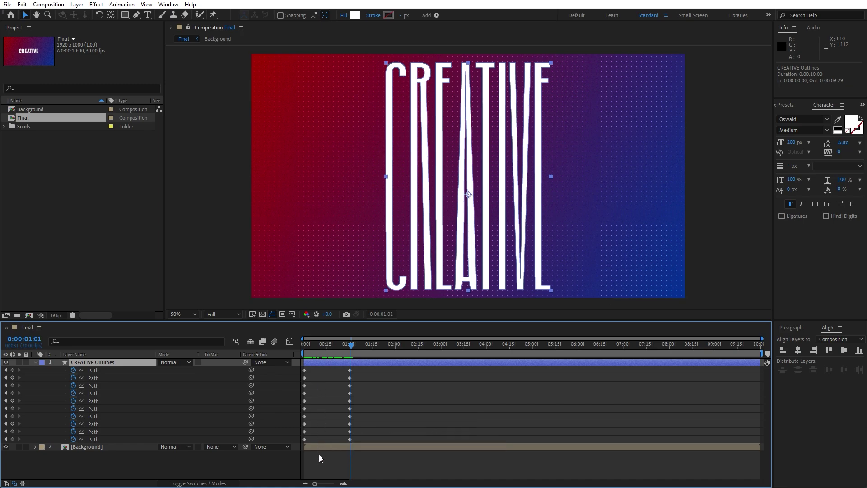
pyautogui.moveTo(318, 457); pyautogui.dragTo(280, 344)
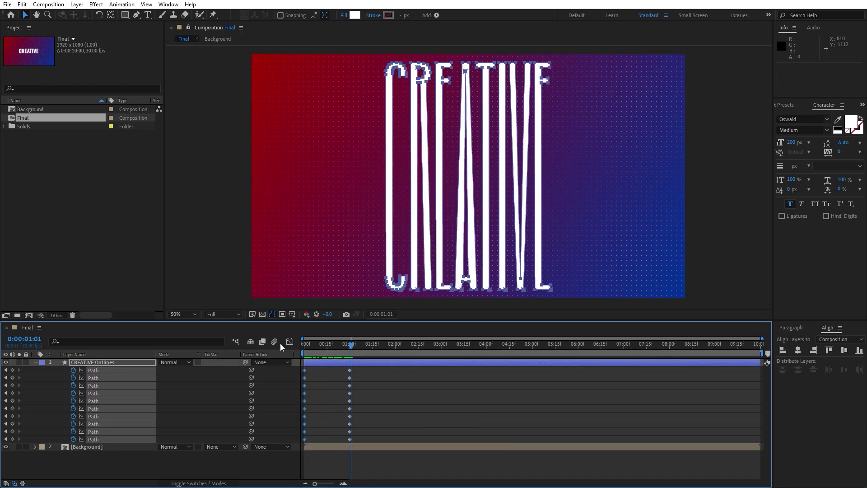
pyautogui.hotkey('ctrl', 'c')
pyautogui.moveTo(378, 346); pyautogui.dragTo(395, 349)
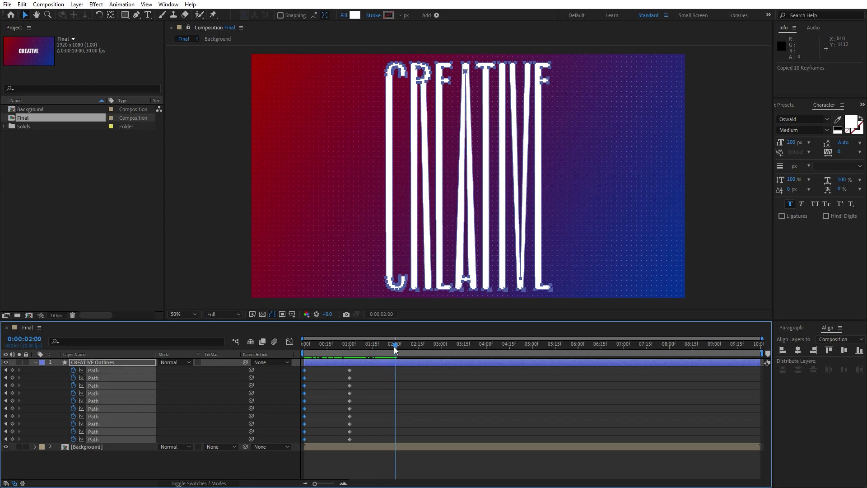
pyautogui.hotkey('ctrl', 'v')
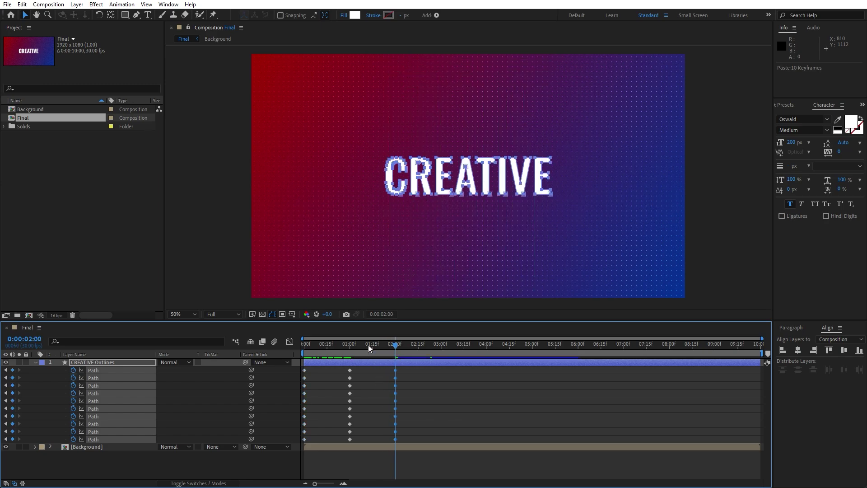
pyautogui.press('space')
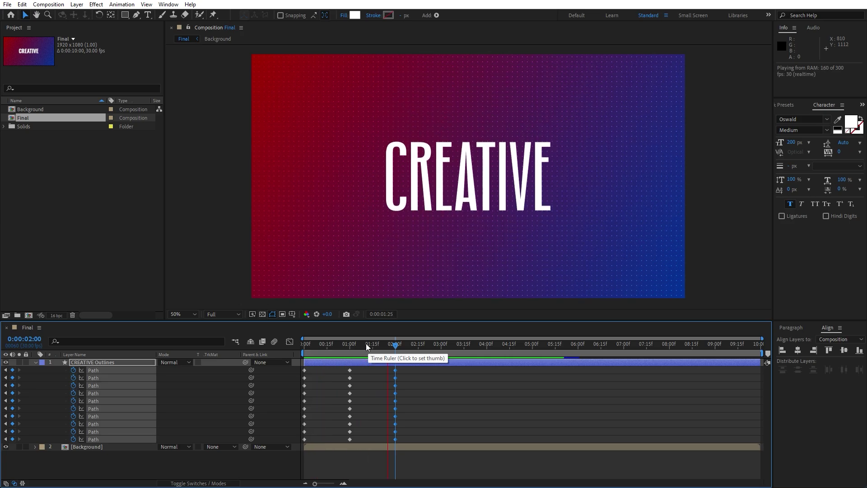
# Apply Easy Ease to all Path keyframes of the CREATIVE Outlines layer
pyautogui.click(366, 343)
pyautogui.click(457, 468)
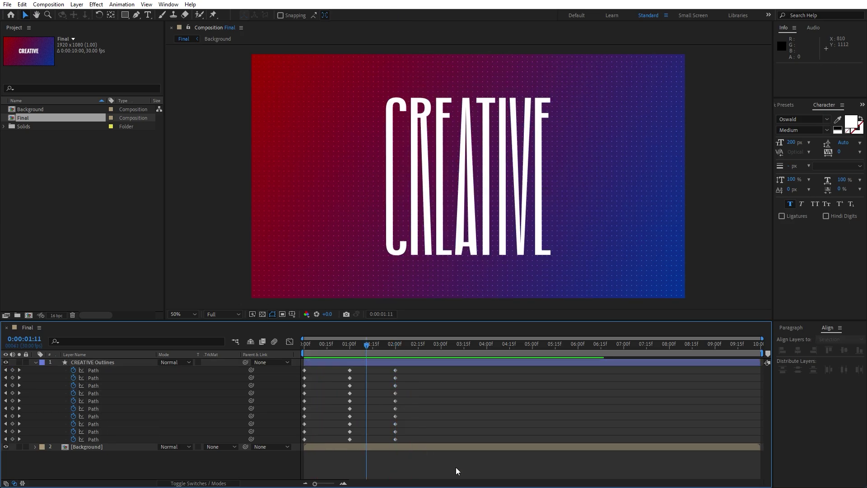
pyautogui.moveTo(456, 470); pyautogui.dragTo(215, 316)
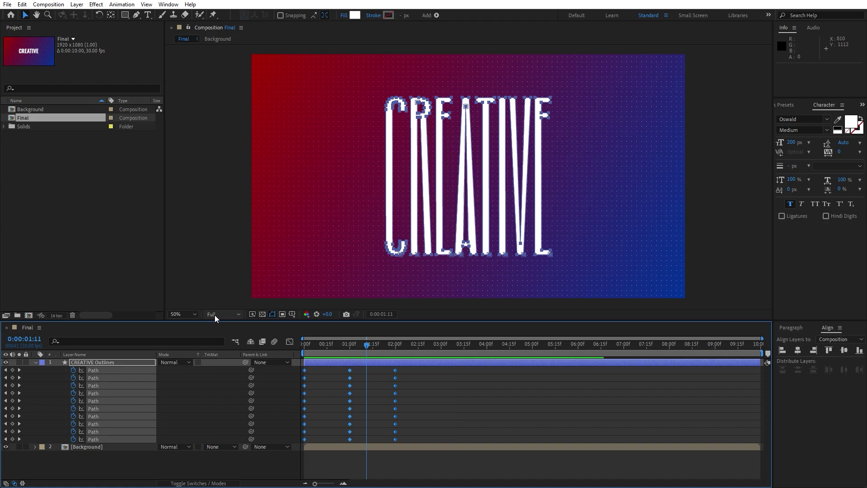
pyautogui.rightClick(397, 439)
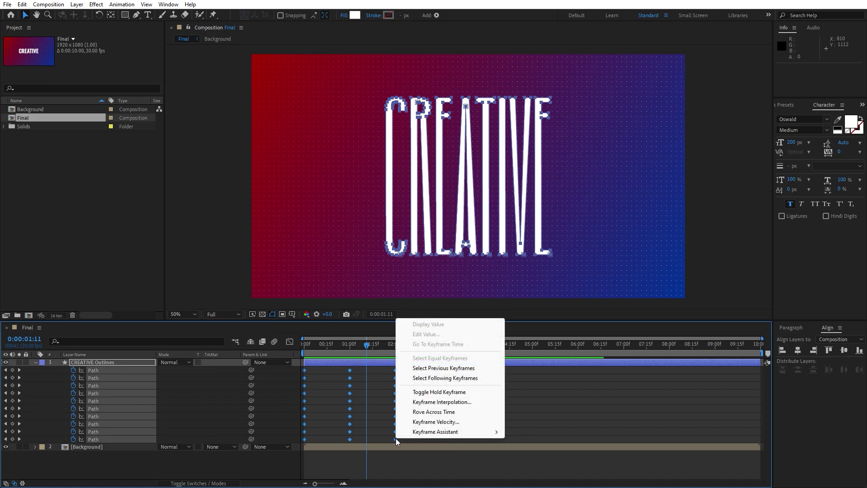
pyautogui.moveTo(426, 432)
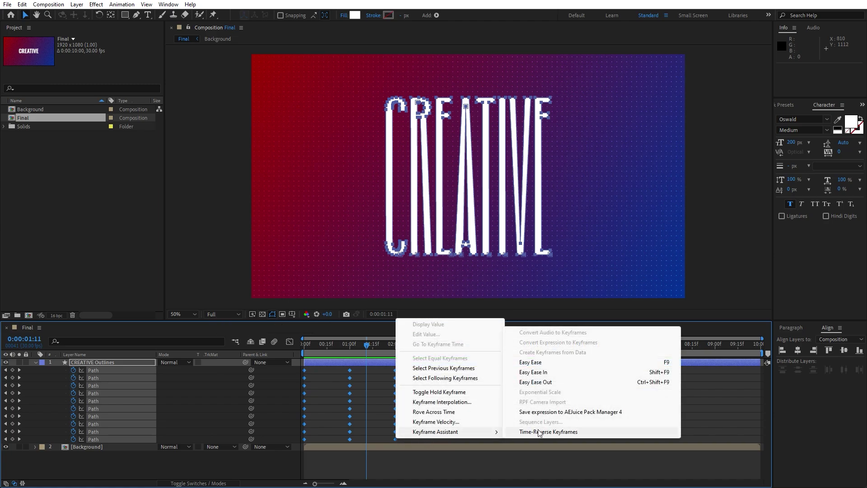
pyautogui.click(541, 363)
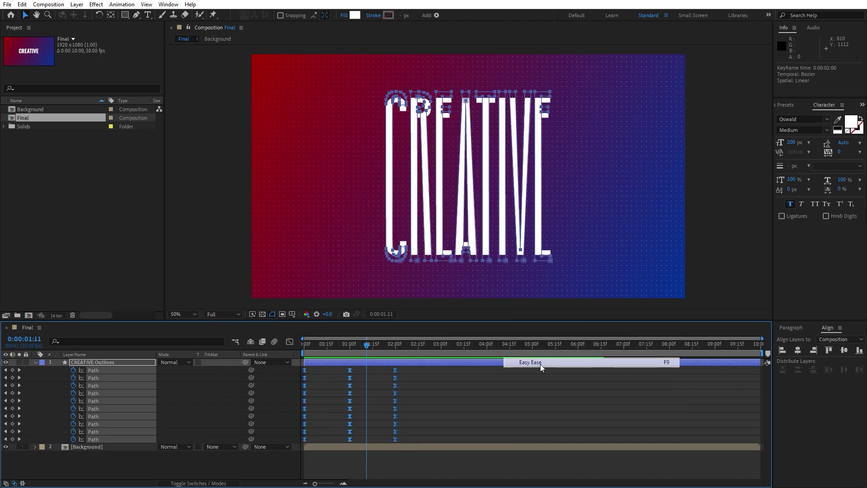
# Reshape the speed graph of all Path keyframes into a steep narrow peak between each keyframe pair and preview the animation
pyautogui.click(289, 343)
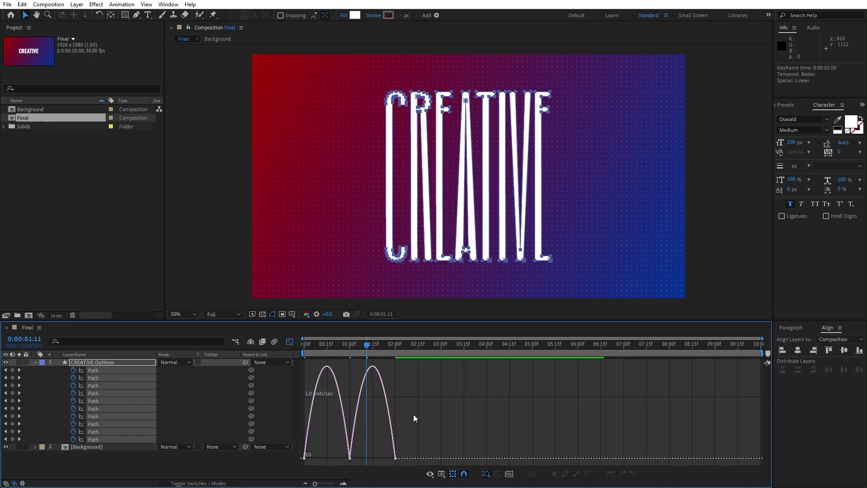
pyautogui.rightClick(435, 403)
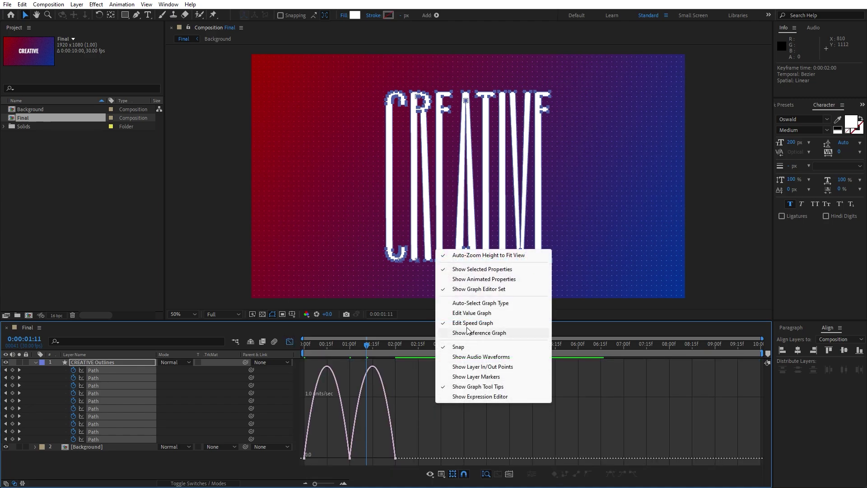
pyautogui.click(323, 444)
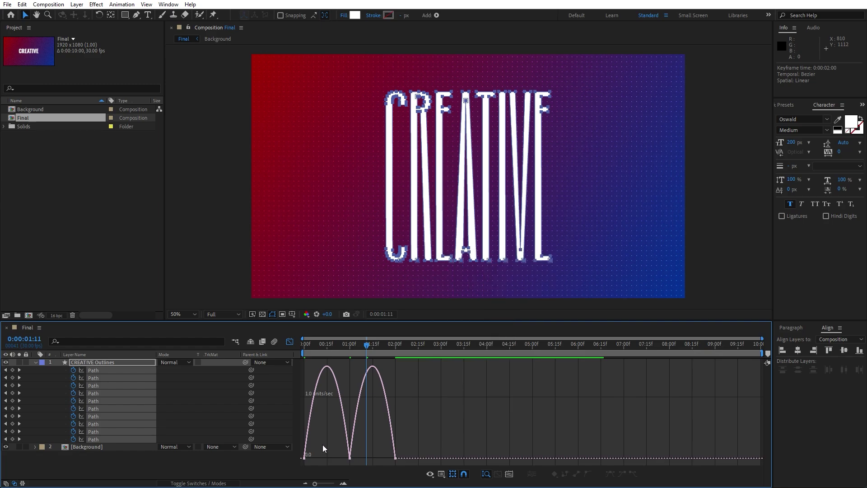
pyautogui.moveTo(324, 443); pyautogui.dragTo(371, 454)
pyautogui.moveTo(427, 428); pyautogui.dragTo(375, 456)
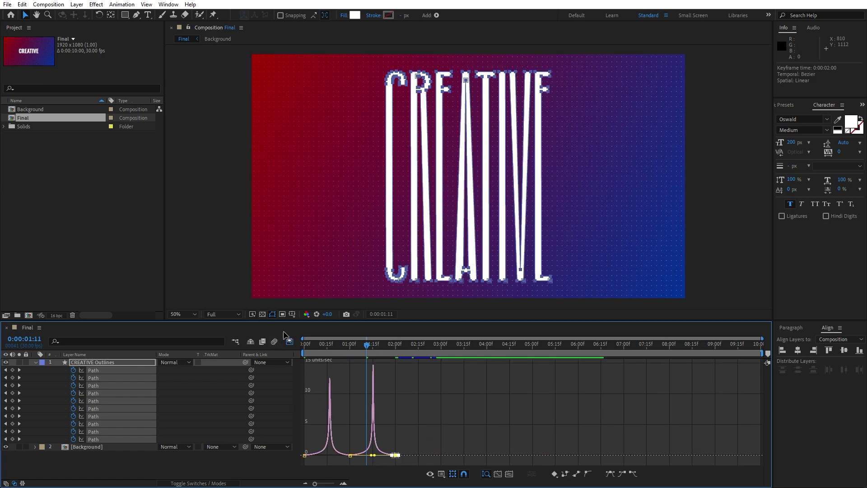
pyautogui.click(290, 341)
pyautogui.click(259, 468)
pyautogui.press('space')
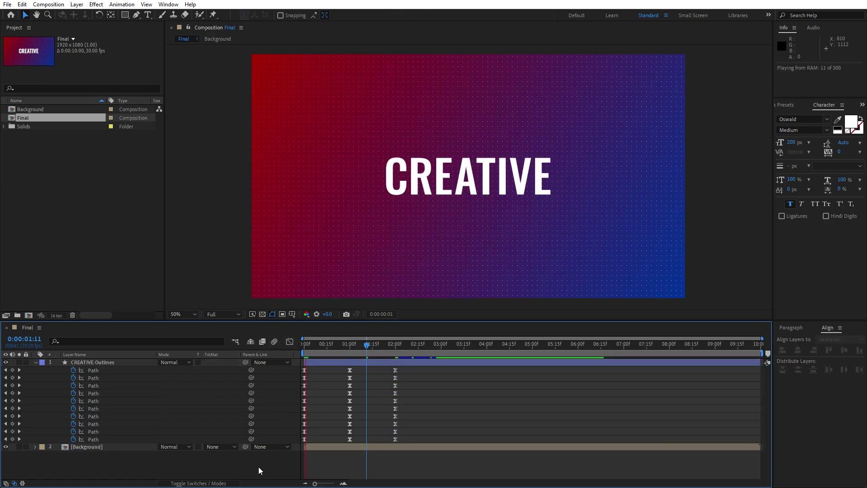
pyautogui.click(330, 344)
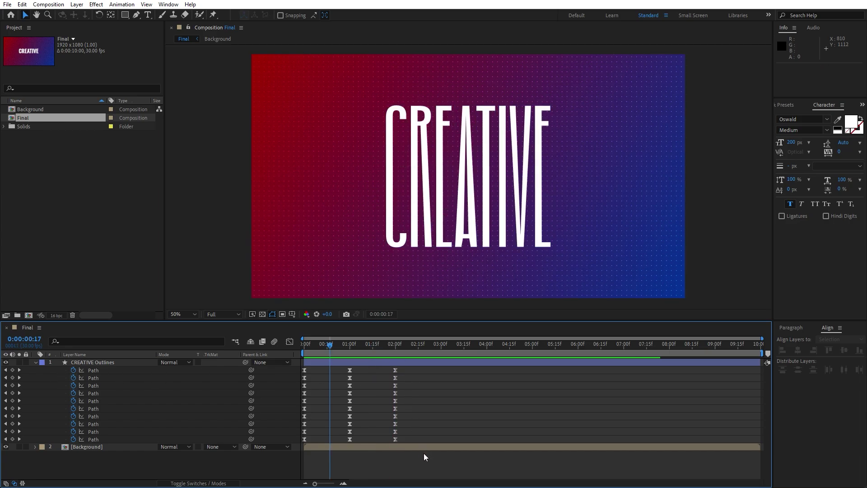
# Copy all Path keyframes of CREATIVE Outlines, paste them at 3, 6 and 9 seconds, and preview the repeated animation
pyautogui.moveTo(453, 464); pyautogui.dragTo(244, 332)
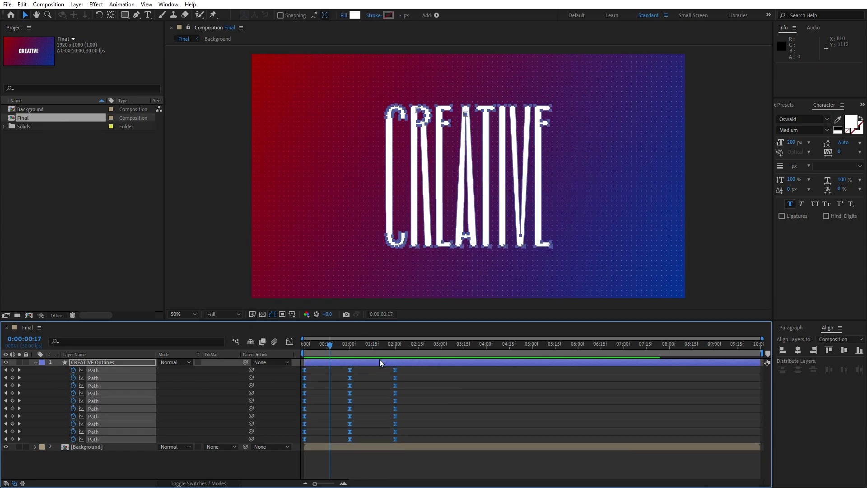
pyautogui.hotkey('ctrl', 'c')
pyautogui.moveTo(330, 346); pyautogui.dragTo(578, 348)
pyautogui.hotkey('ctrl', 'v')
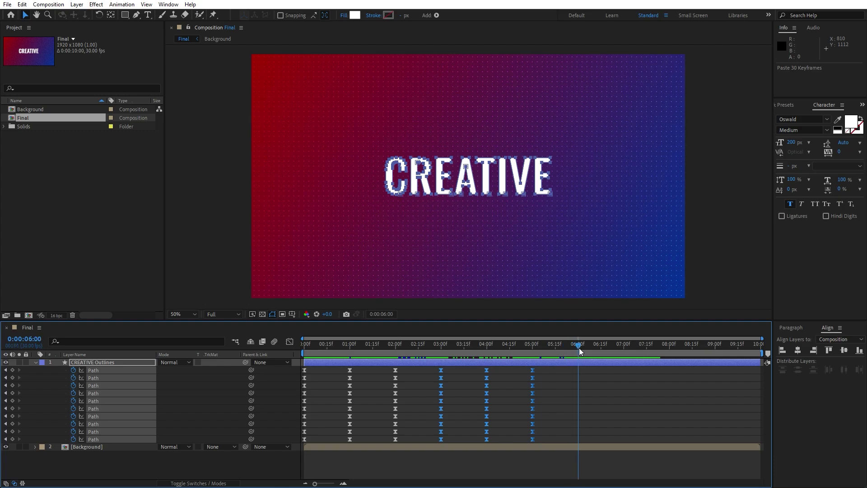
pyautogui.hotkey('ctrl', 'v')
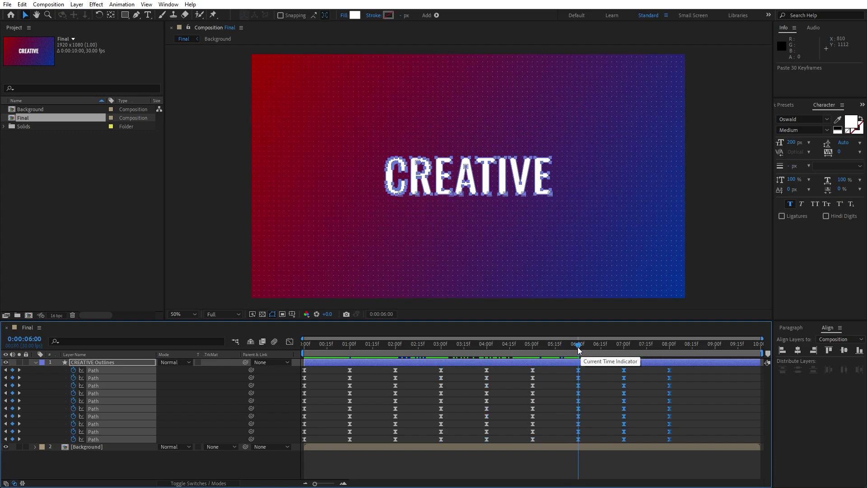
pyautogui.moveTo(579, 346); pyautogui.dragTo(714, 342)
pyautogui.hotkey('ctrl', 'v')
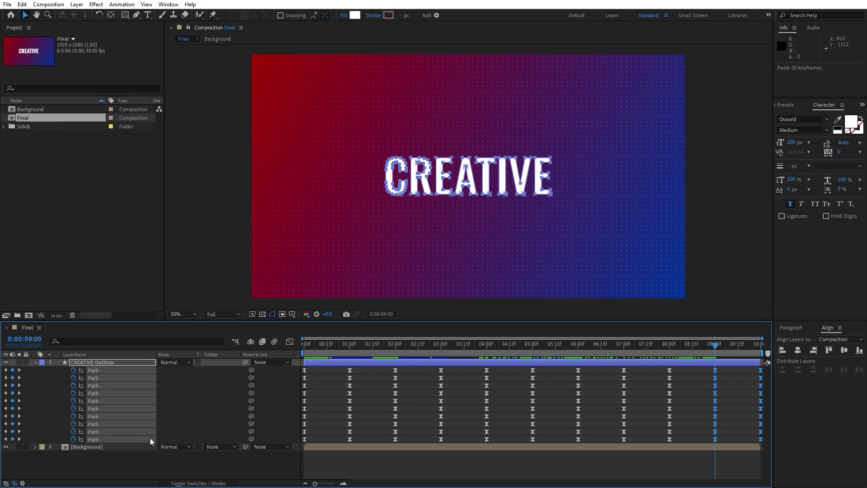
pyautogui.press('space')
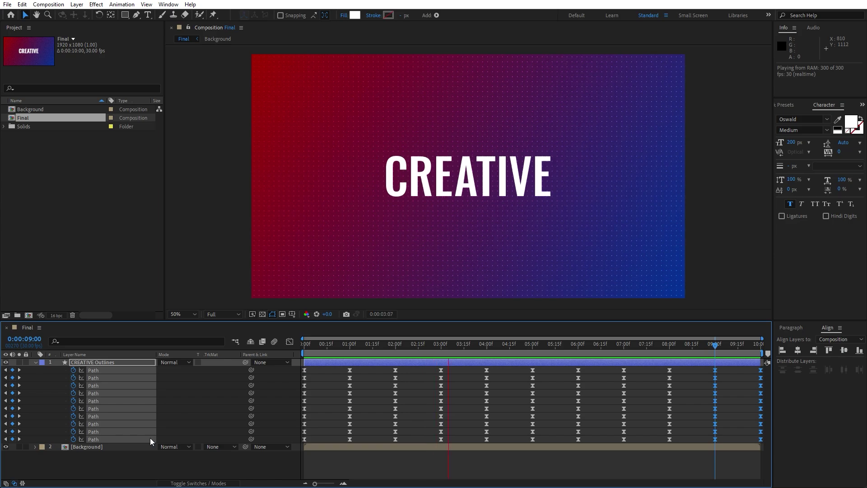
pyautogui.click(415, 348)
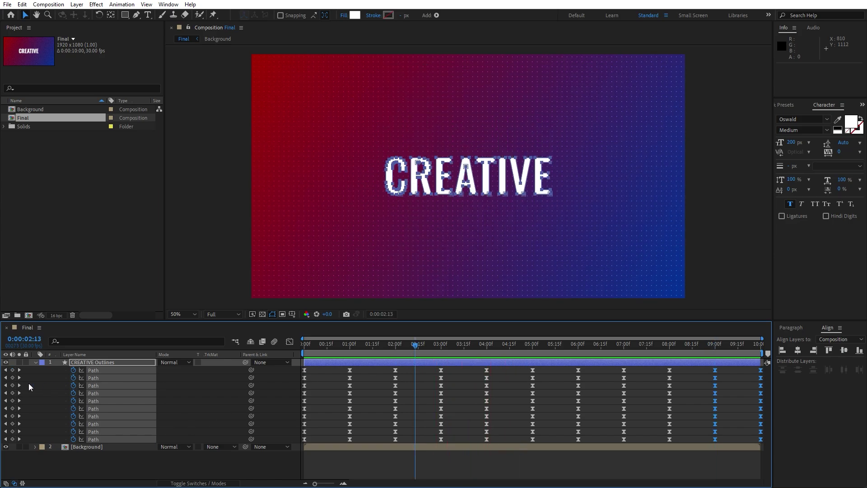
# Pre-compose the CREATIVE Outlines layer as "Text 01", moving all attributes into the new composition
pyautogui.click(36, 363)
pyautogui.click(86, 362)
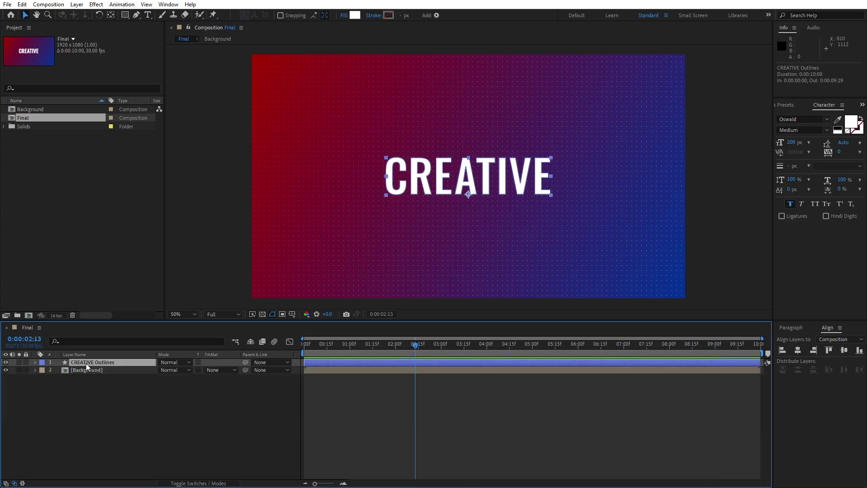
pyautogui.rightClick(87, 362)
pyautogui.click(137, 313)
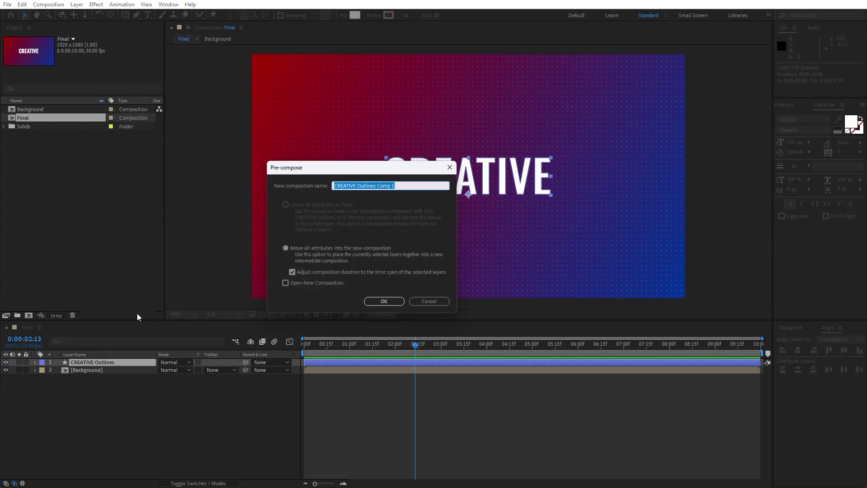
pyautogui.write('Text 01')
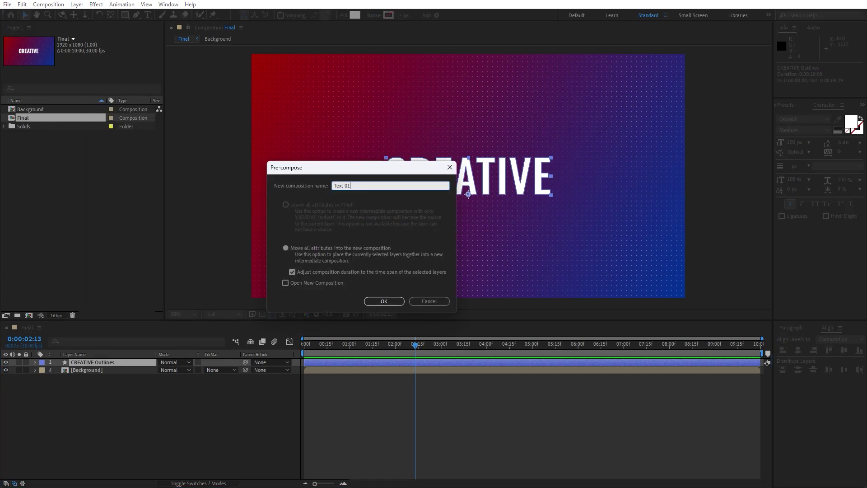
pyautogui.click(385, 301)
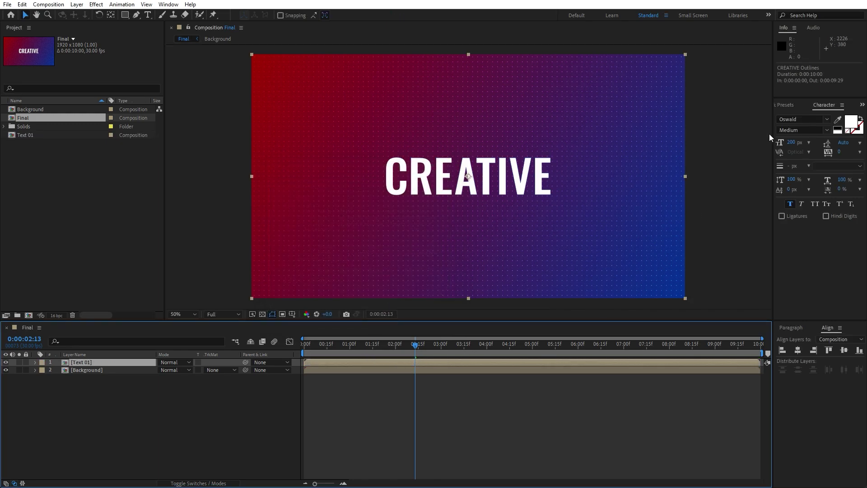
# Apply the Fill effect to the Text 01 layer and set its color to white, FFFFFF
pyautogui.click(786, 105)
pyautogui.click(804, 116)
pyautogui.write('fill')
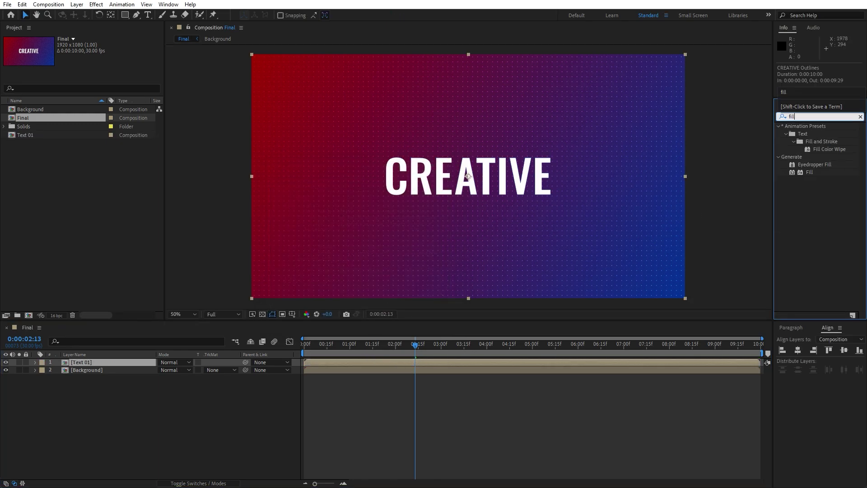
pyautogui.moveTo(810, 173); pyautogui.dragTo(143, 362)
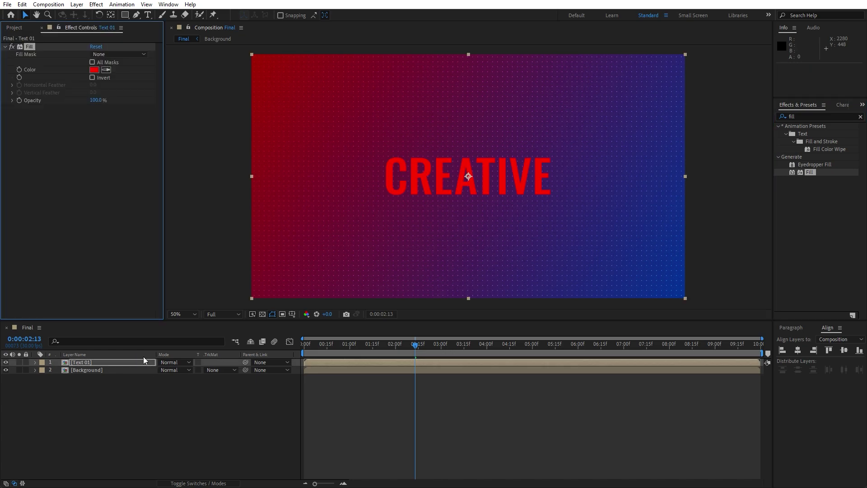
pyautogui.click(94, 70)
pyautogui.moveTo(586, 354); pyautogui.dragTo(482, 271)
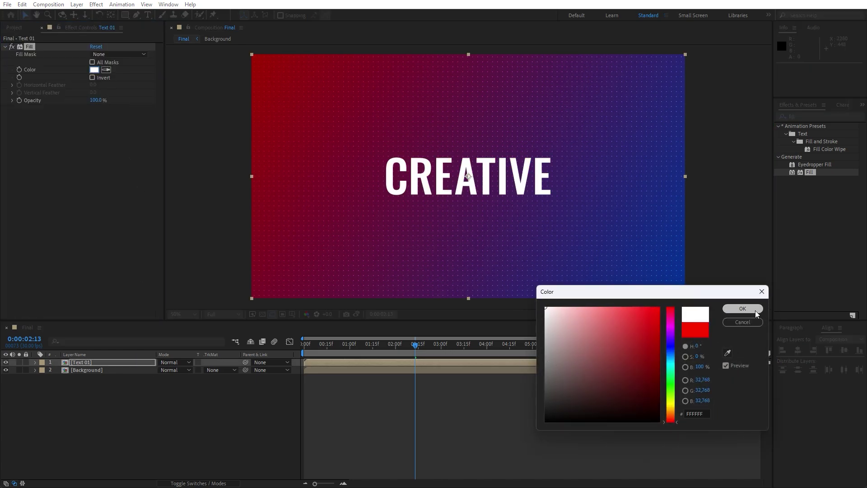
pyautogui.click(742, 309)
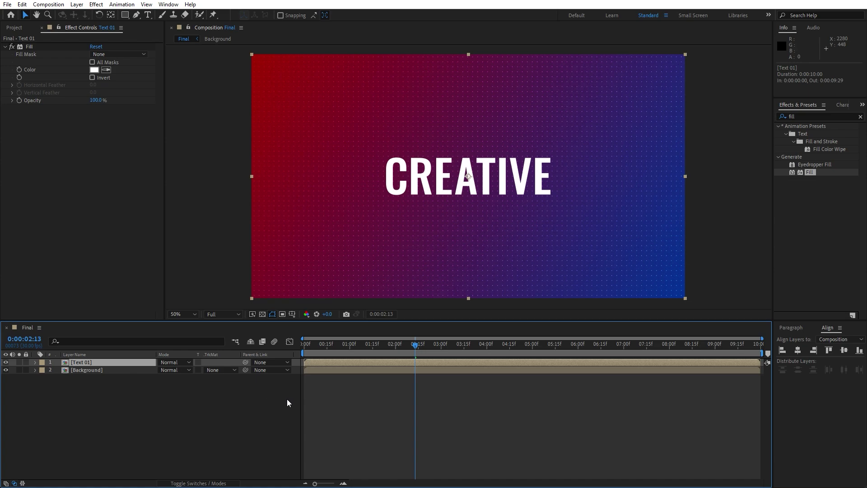
# Duplicate the Text 01 layer and shift the lower copy to start at 5 frames
pyautogui.hotkey('ctrl', 'd')
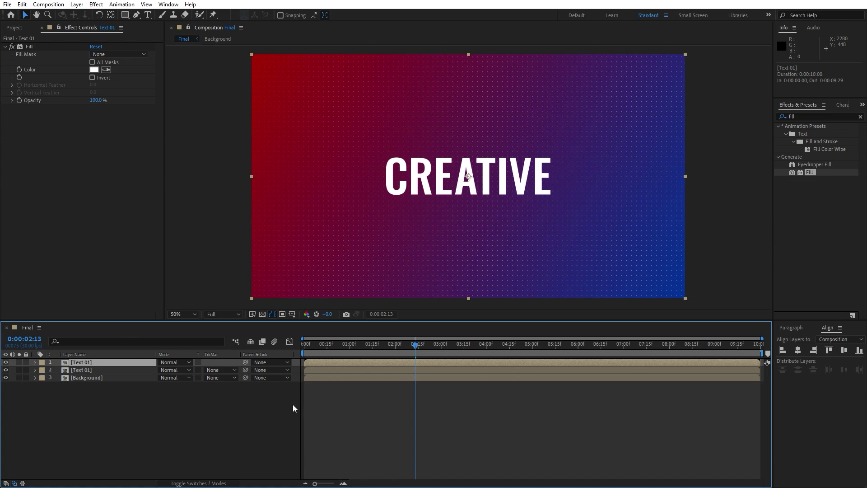
pyautogui.click(85, 370)
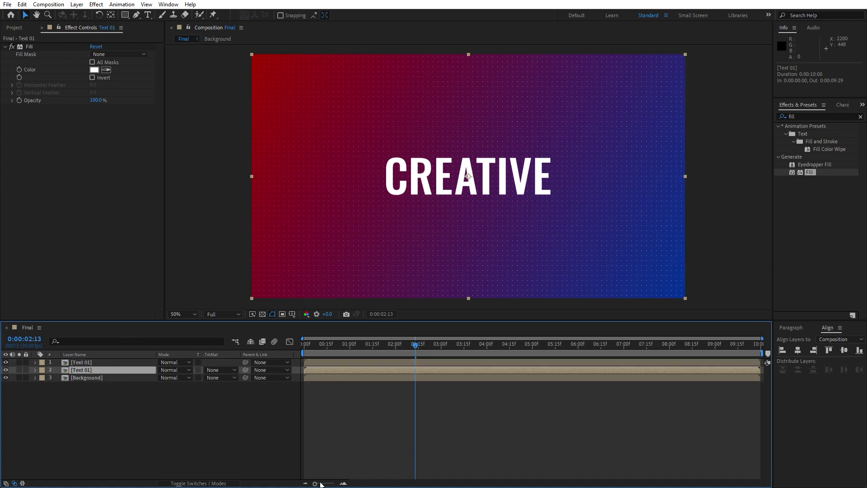
pyautogui.moveTo(315, 484); pyautogui.dragTo(328, 484)
pyautogui.moveTo(393, 486); pyautogui.dragTo(375, 486)
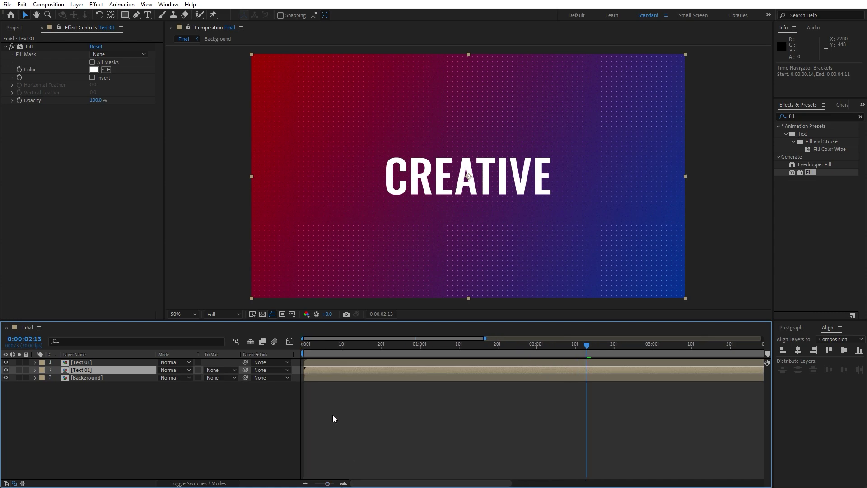
pyautogui.moveTo(315, 371); pyautogui.dragTo(335, 371)
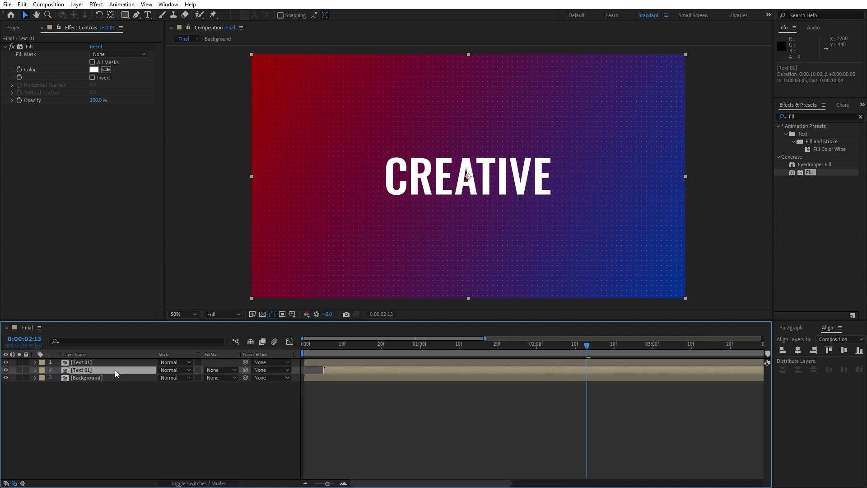
# Set the Fill color of the Text 01 copy starting at 5 frames to red, DA0000
pyautogui.click(94, 70)
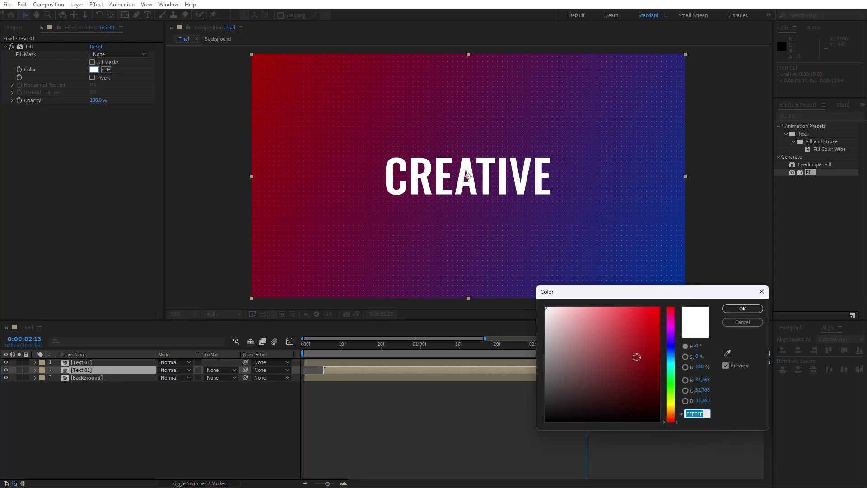
pyautogui.moveTo(637, 357); pyautogui.dragTo(662, 335)
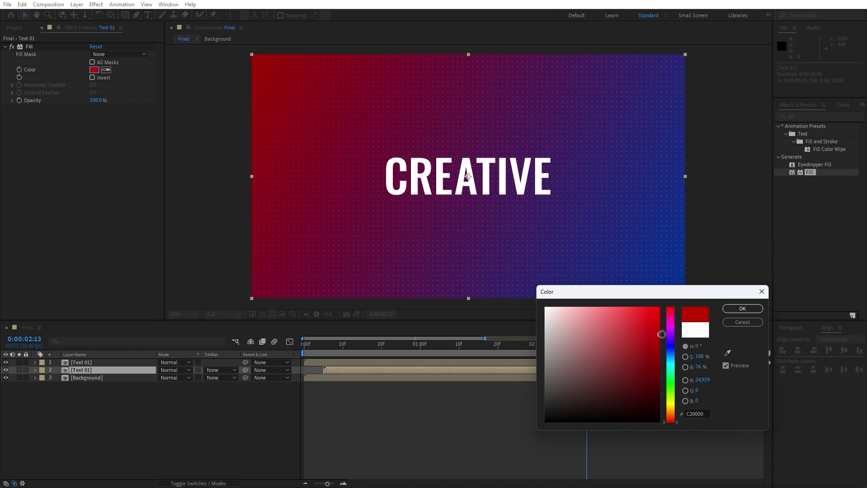
pyautogui.click(743, 308)
# Duplicate the red Text 01 layer and shift the lower copy to start at 10 frames
pyautogui.click(99, 371)
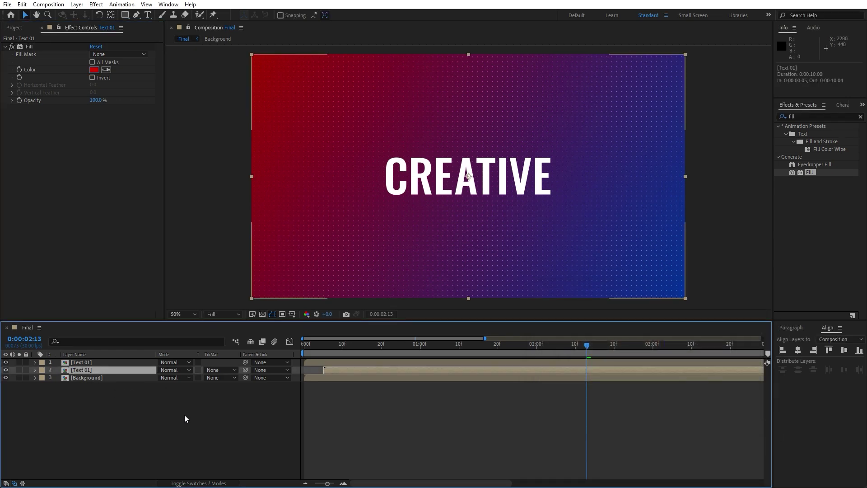
pyautogui.hotkey('ctrl', 'd')
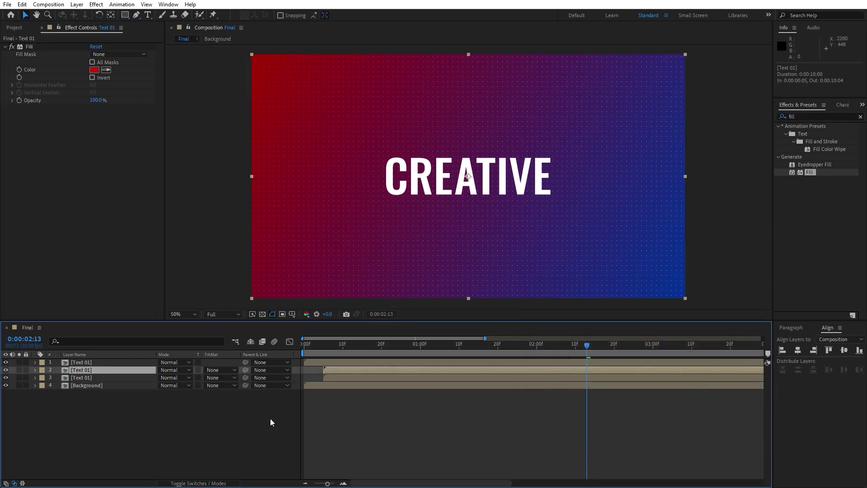
pyautogui.click(333, 382)
pyautogui.moveTo(349, 381); pyautogui.dragTo(368, 378)
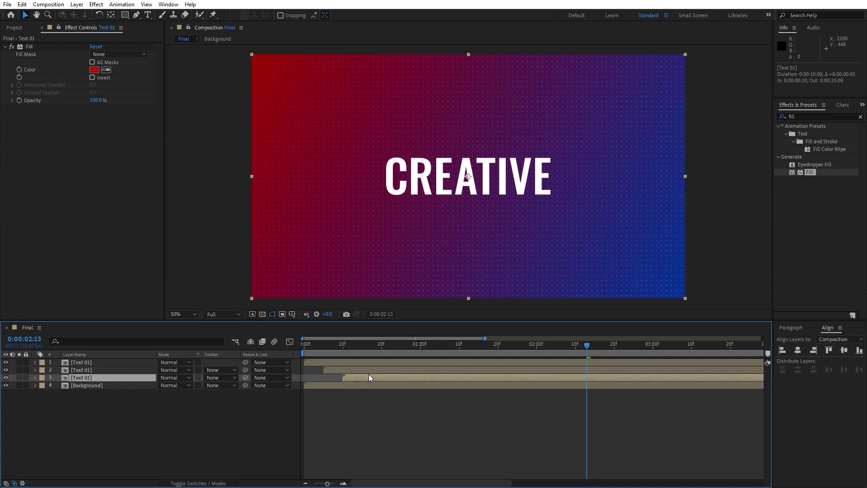
# Set the Fill color of the Text 01 copy starting at 10 frames to blue
pyautogui.click(94, 70)
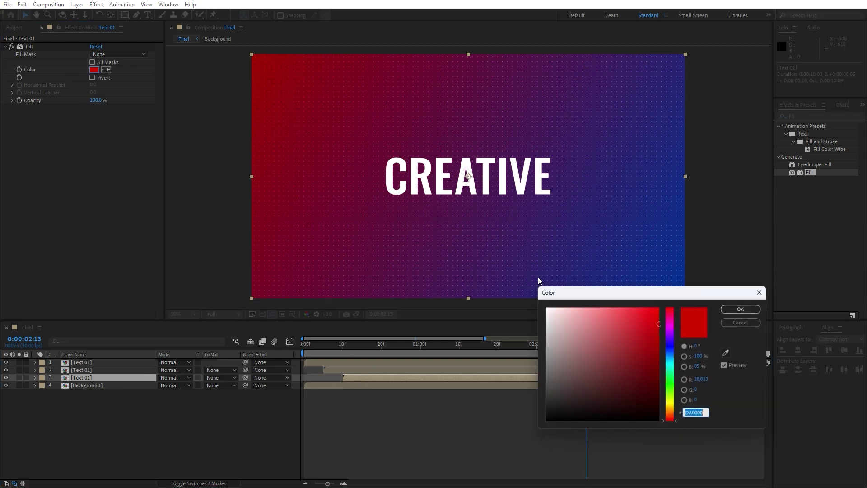
pyautogui.click(672, 351)
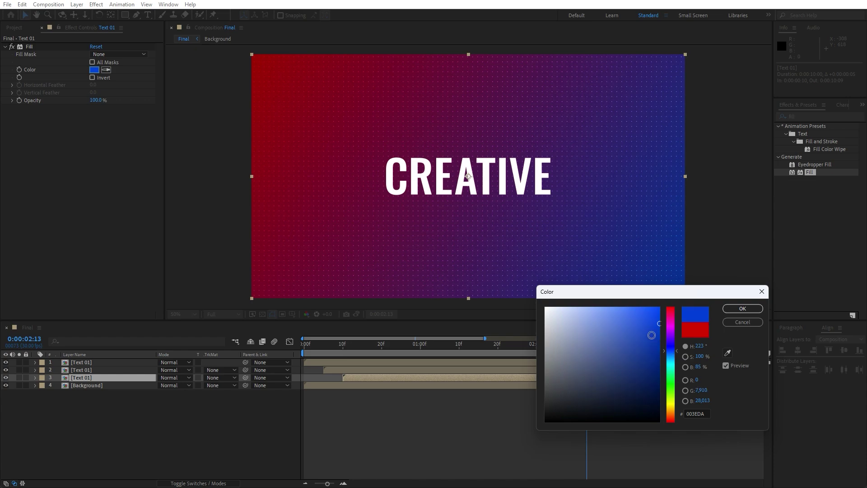
pyautogui.click(742, 309)
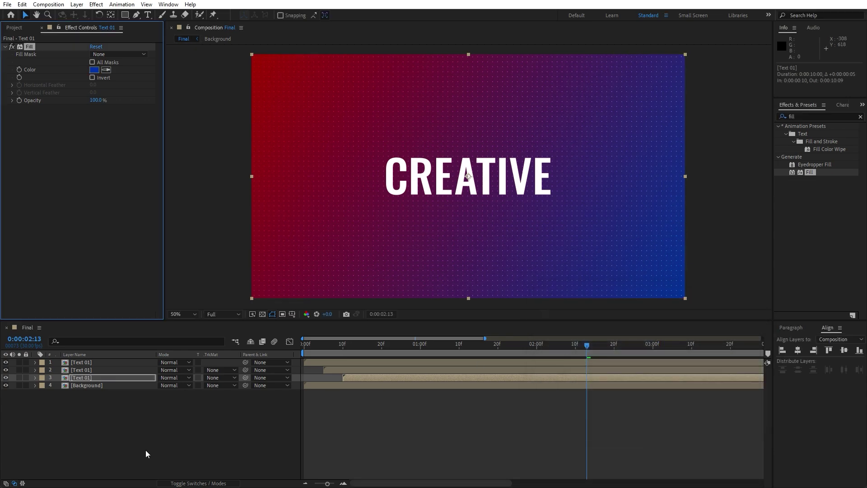
pyautogui.click(146, 454)
# Assign a Fuchsia label to the lowest Text 01 layer and a blue label to the middle Text 01 layer
pyautogui.click(41, 377)
pyautogui.click(58, 345)
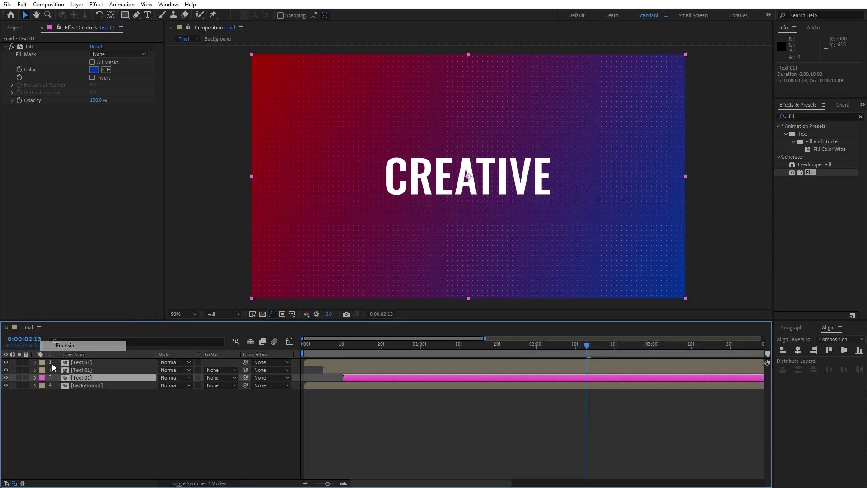
pyautogui.click(42, 370)
pyautogui.click(59, 284)
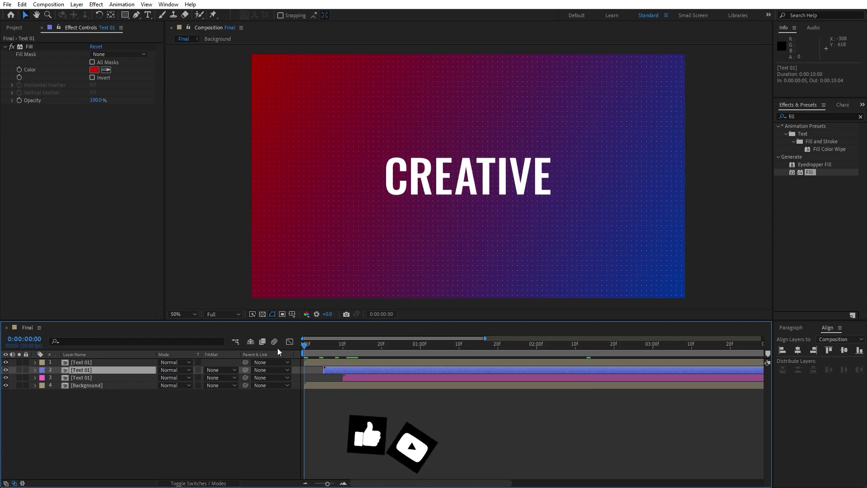
# Play the Final composition from the start and stop on a frame where all three text copies show, at 0:00:01:24
pyautogui.press('Home')
pyautogui.press('space')
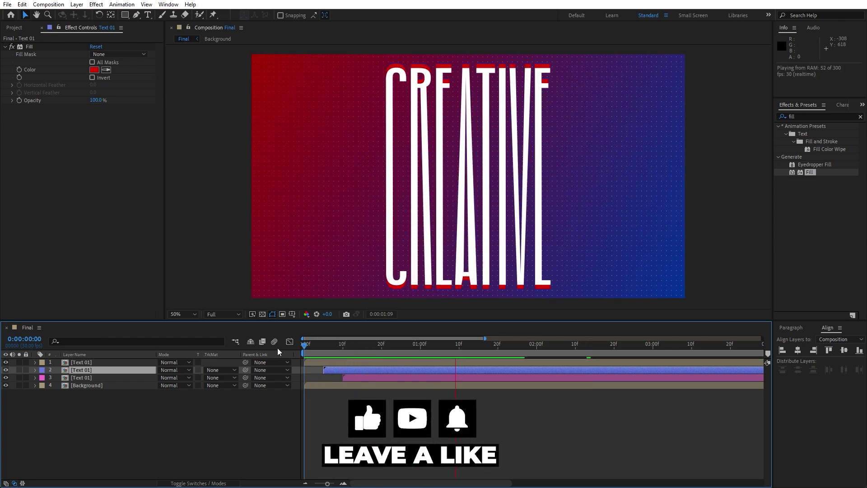
pyautogui.moveTo(525, 340); pyautogui.dragTo(514, 339)
# Set the Fill color of the lowest Text 01 layer to bright yellow and preview the animation
pyautogui.click(114, 377)
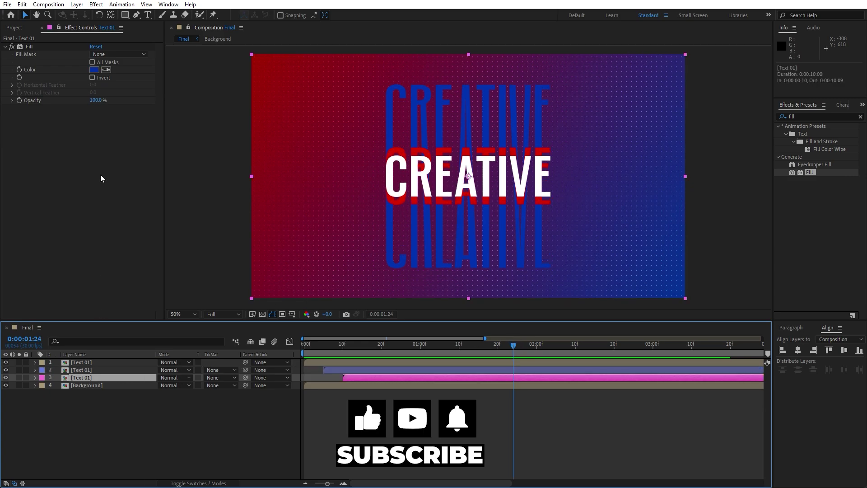
pyautogui.click(94, 70)
pyautogui.write('FFF000')
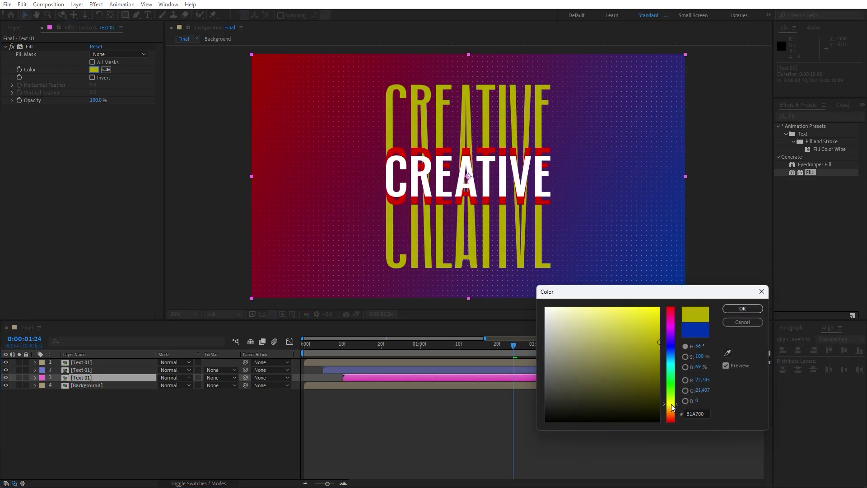
pyautogui.click(742, 308)
pyautogui.click(197, 416)
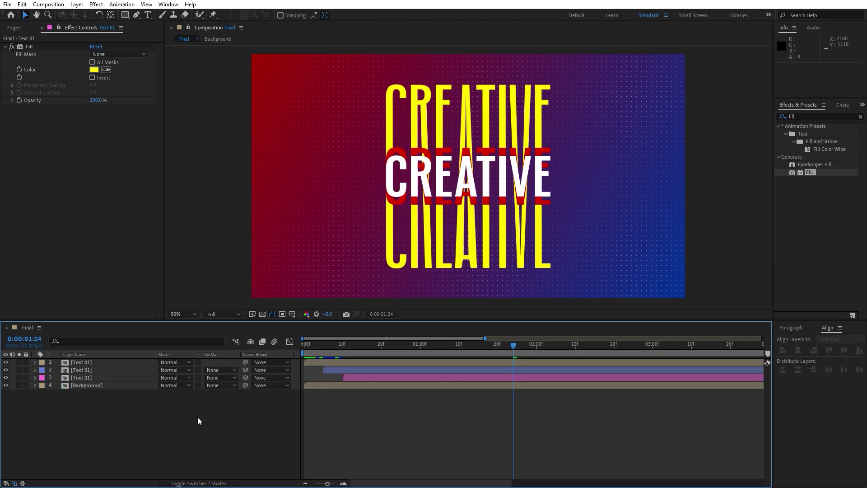
pyautogui.press('space')
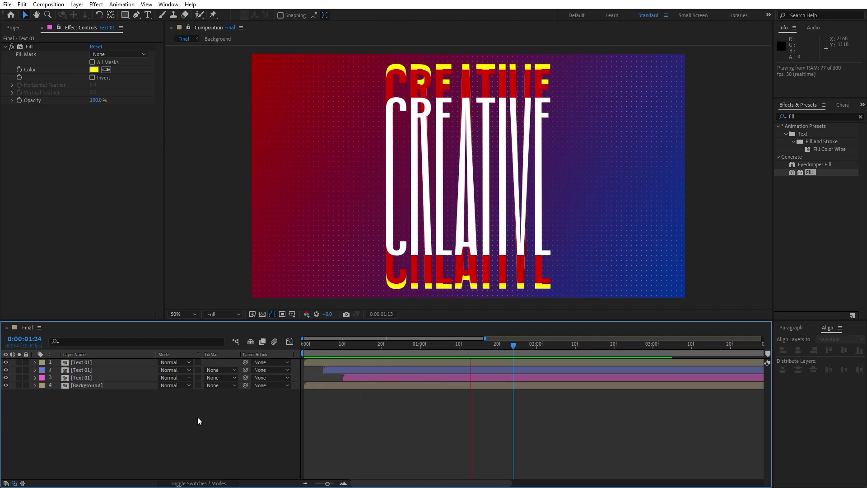
pyautogui.press('space')
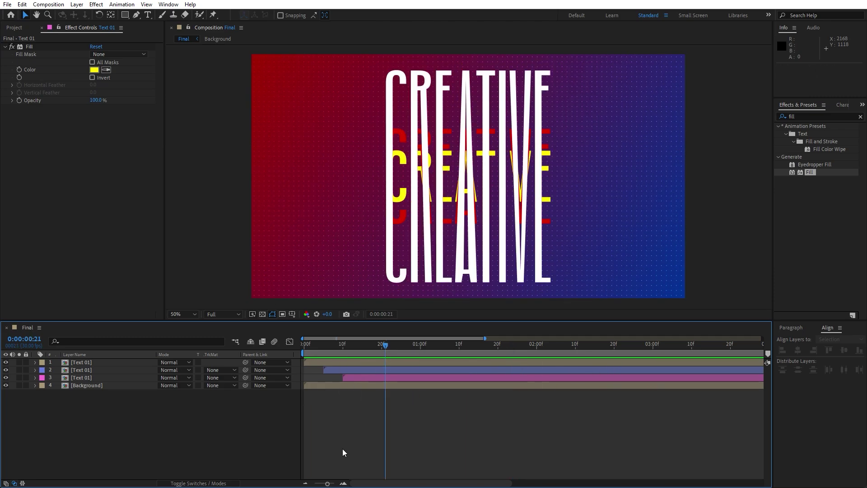
# Pre-compose the three Text 01 layers as Text + Elements, moving all attributes into the new composition
pyautogui.moveTo(328, 483); pyautogui.dragTo(320, 483)
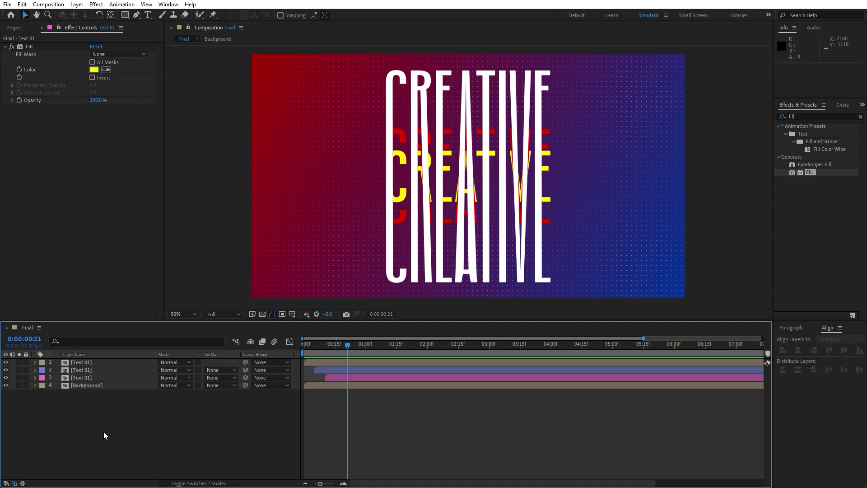
pyautogui.click(87, 378)
pyautogui.keyDown('shift'); pyautogui.click(90, 364); pyautogui.keyUp('shift')
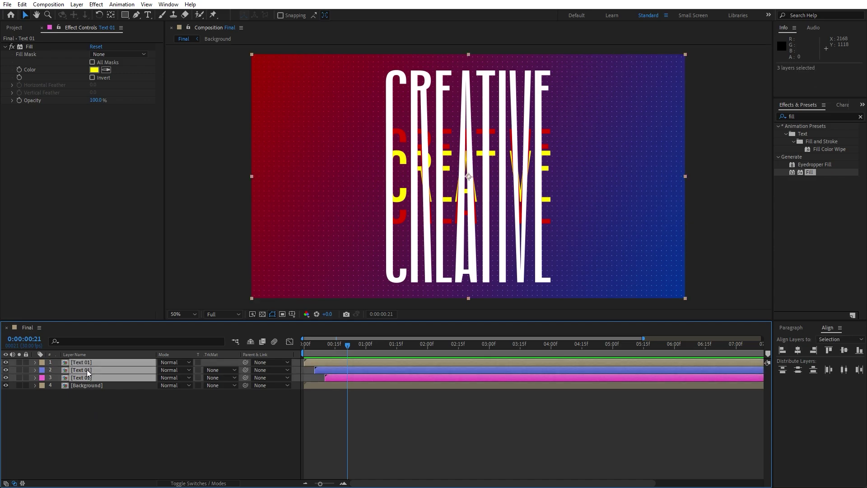
pyautogui.rightClick(88, 372)
pyautogui.click(136, 319)
pyautogui.write('Text + Elements')
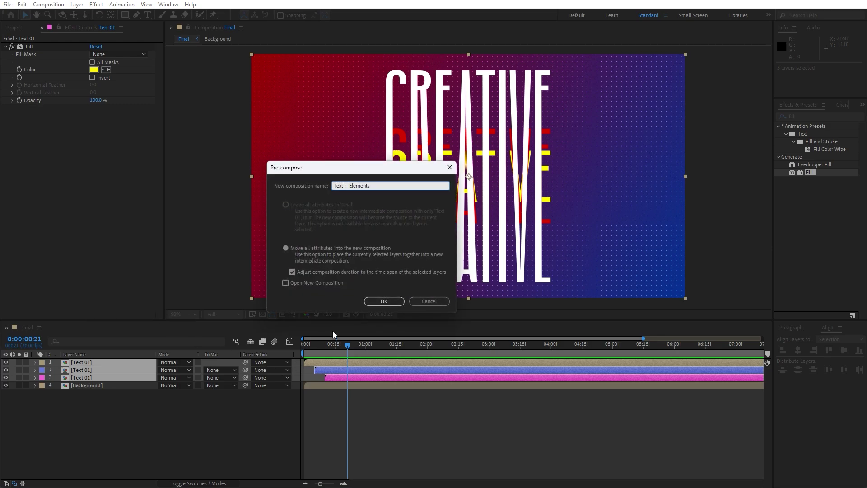
pyautogui.click(384, 301)
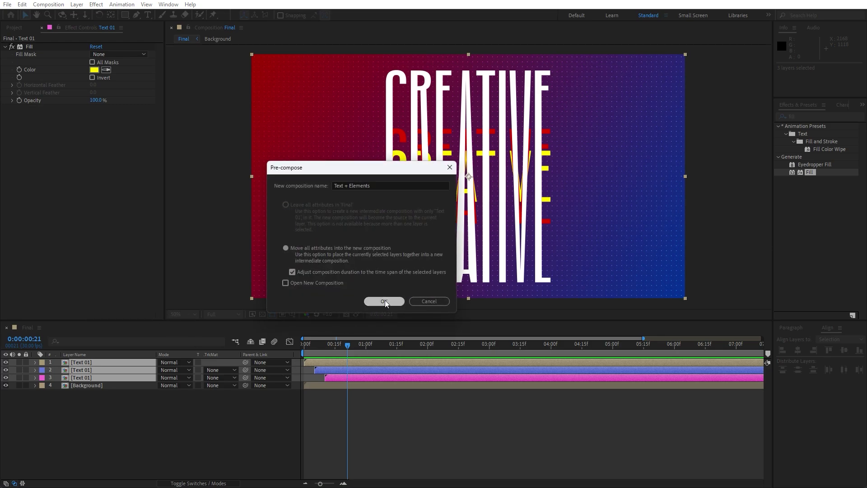
# Duplicate the Text + Elements layer and rename the lower copy Shadows
pyautogui.click(97, 363)
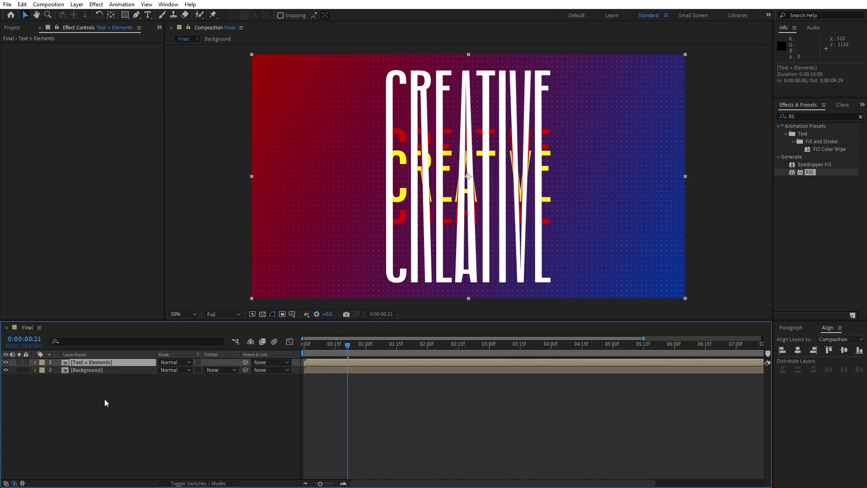
pyautogui.hotkey('ctrl', 'd')
pyautogui.click(96, 372)
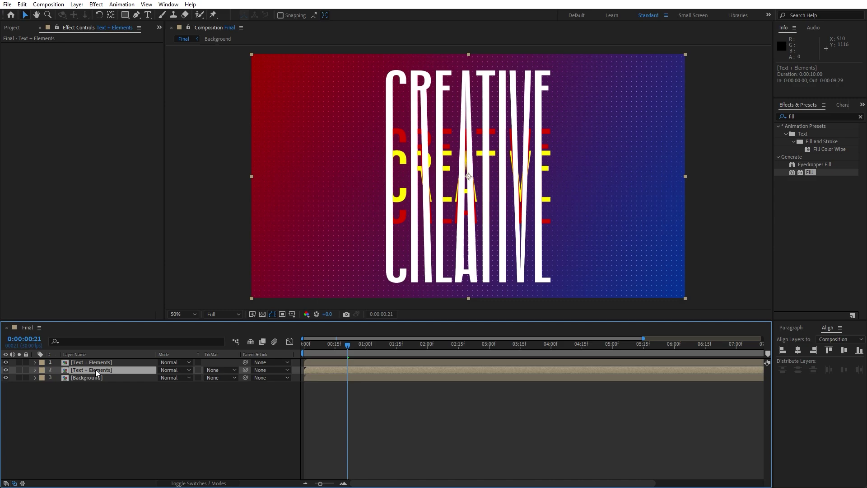
pyautogui.press('Return')
pyautogui.write('Shadoe')
pyautogui.press('BackSpace')
pyautogui.write('ws')
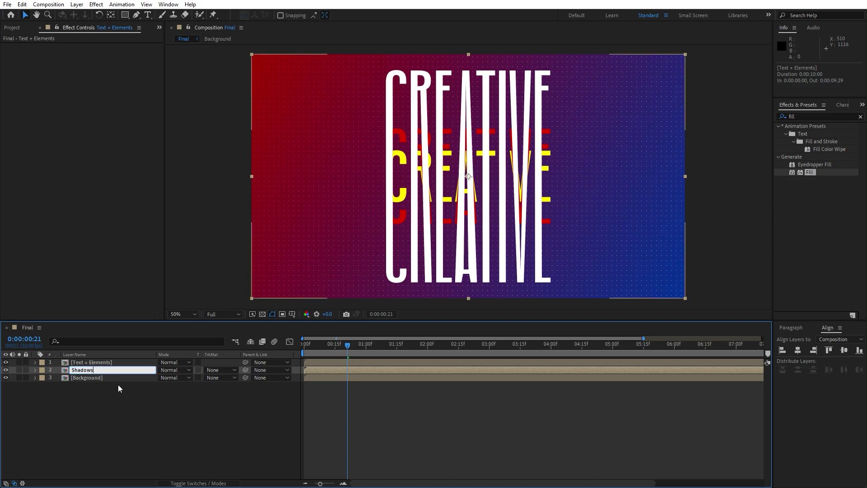
pyautogui.click(118, 387)
# Apply the CC Radial Fast Blur effect to the Shadows layer and move the current time to frame 7
pyautogui.click(87, 372)
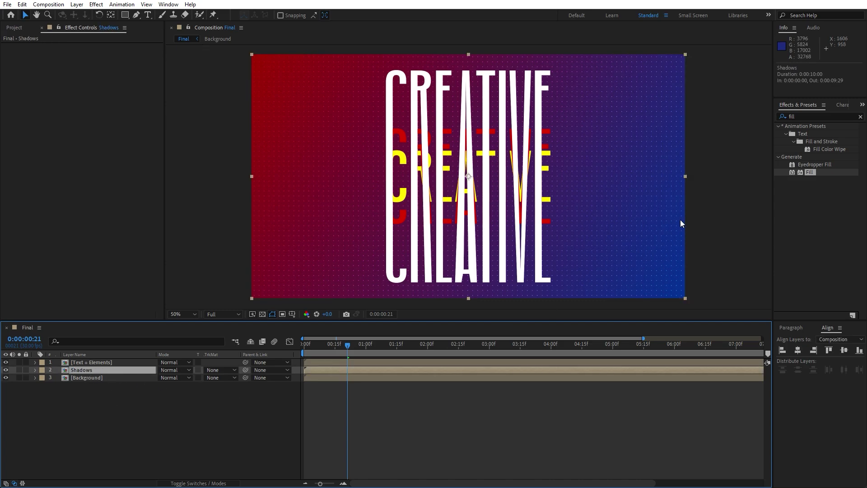
pyautogui.click(808, 112)
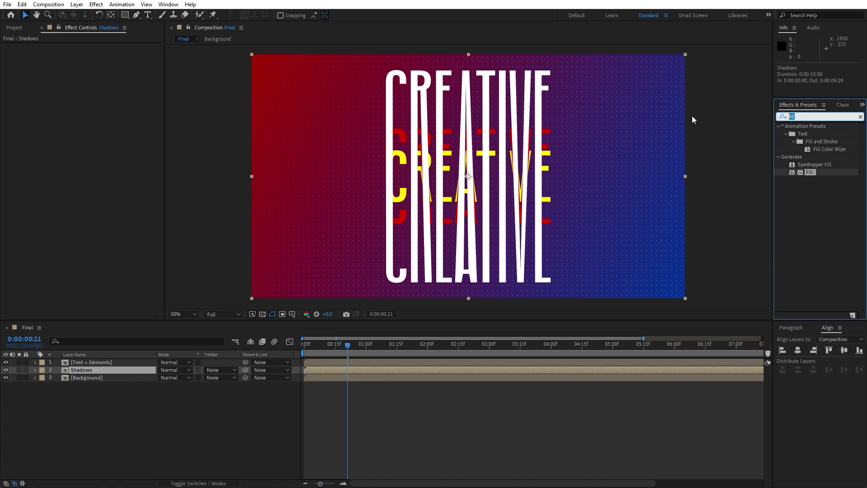
pyautogui.write('radial fas')
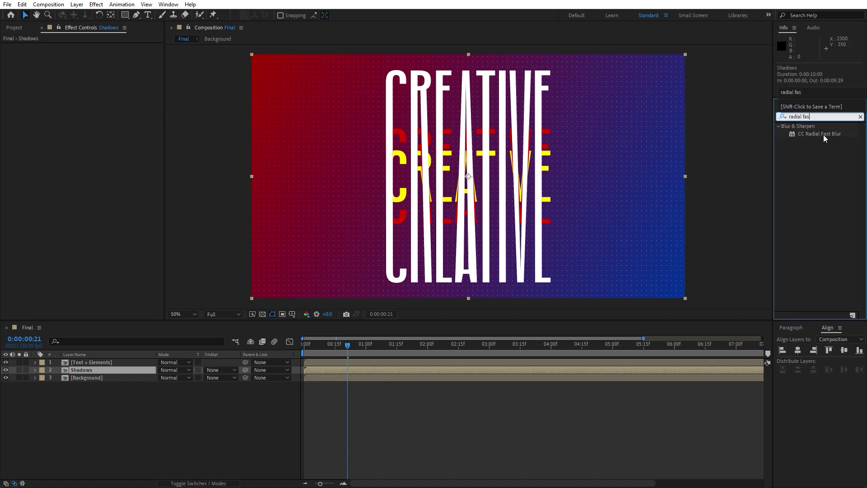
pyautogui.moveTo(824, 138); pyautogui.dragTo(99, 371)
pyautogui.moveTo(347, 345); pyautogui.dragTo(320, 352)
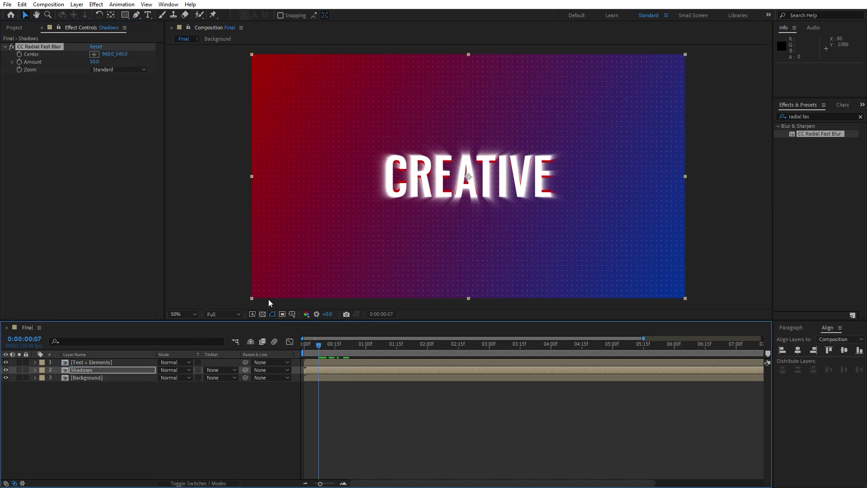
# Move the center of the Shadows layer's CC Radial Fast Blur to about 128, 66 and set its Amount to 85
pyautogui.click(94, 54)
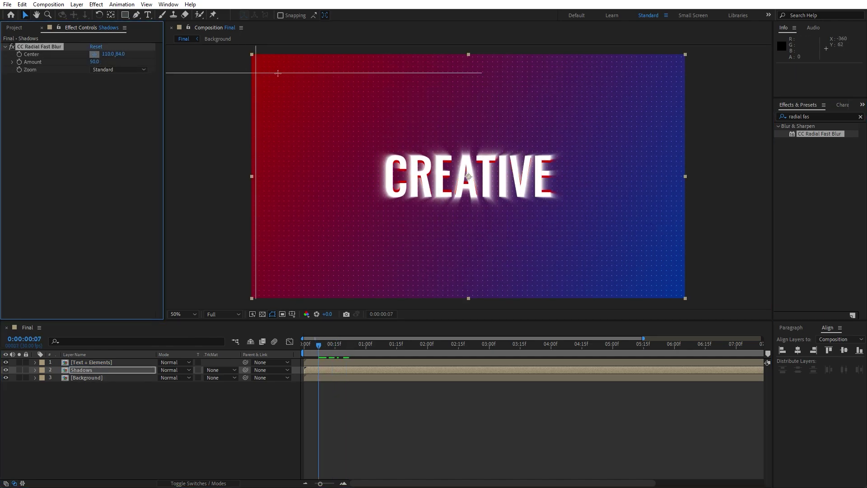
pyautogui.click(282, 72)
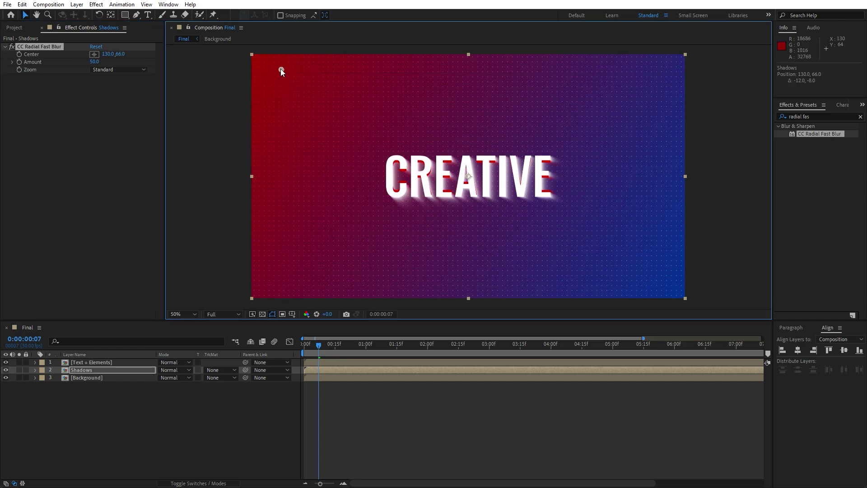
pyautogui.click(97, 62)
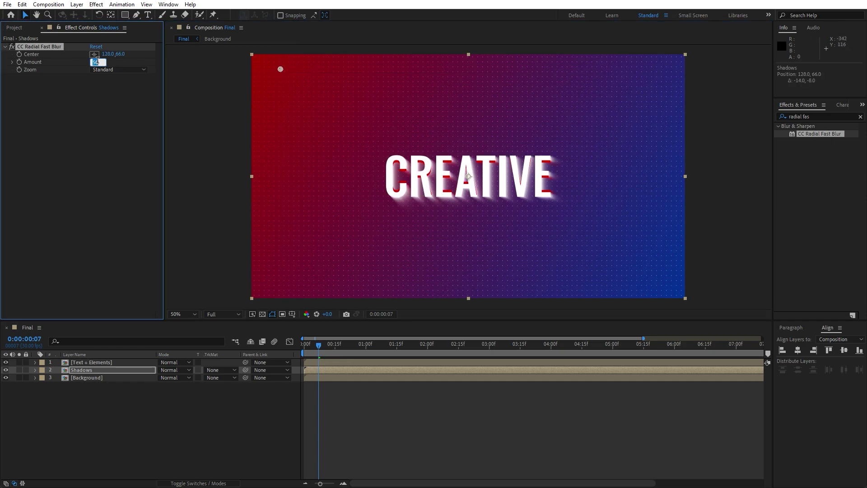
pyautogui.write('85')
pyautogui.press('Return')
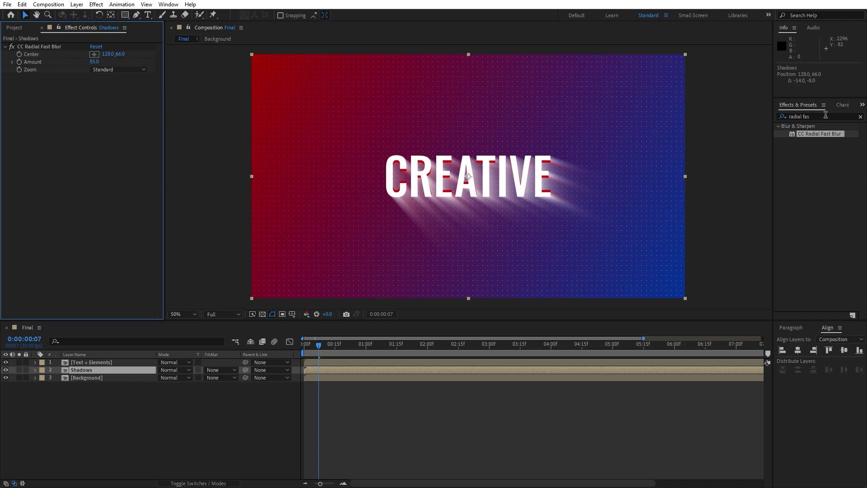
# Apply the Fill effect to the Shadows layer with the color black, 000000, and preview the animation from the start
pyautogui.click(830, 117)
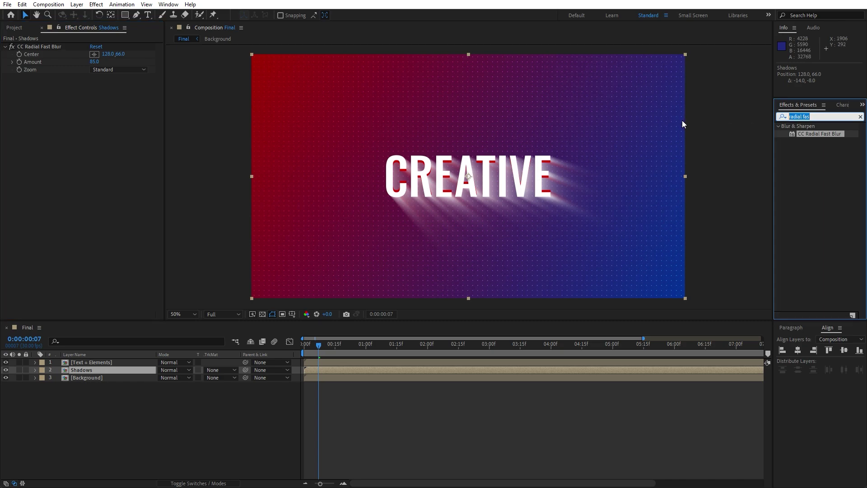
pyautogui.write('fill')
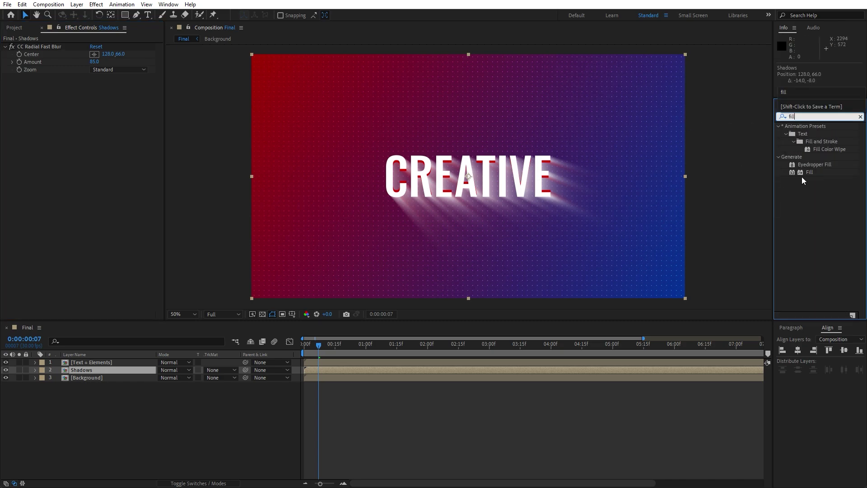
pyautogui.moveTo(808, 173)
pyautogui.mouseDown()
pyautogui.moveTo(300, 284)
pyautogui.moveTo(92, 371)
pyautogui.mouseUp()
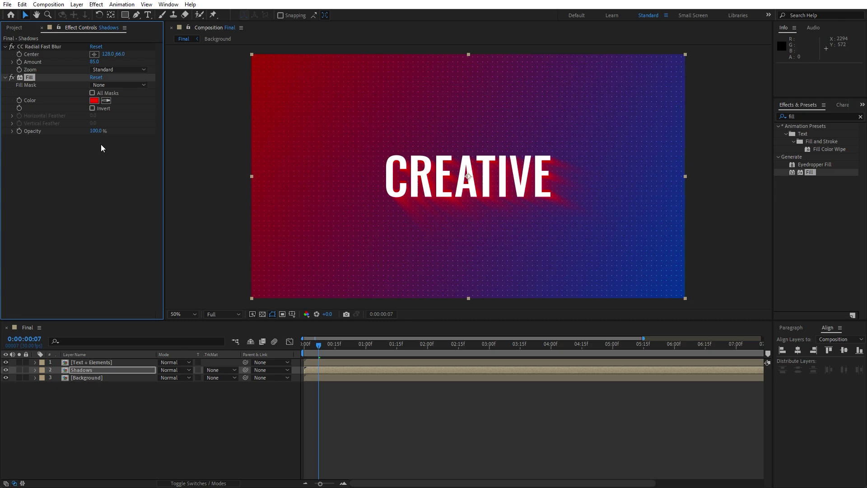
pyautogui.click(93, 100)
pyautogui.write('000000')
pyautogui.click(749, 310)
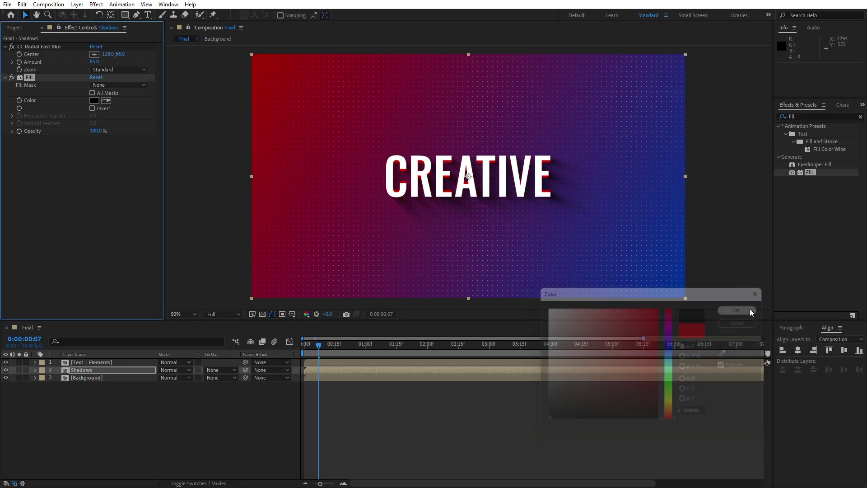
pyautogui.click(304, 428)
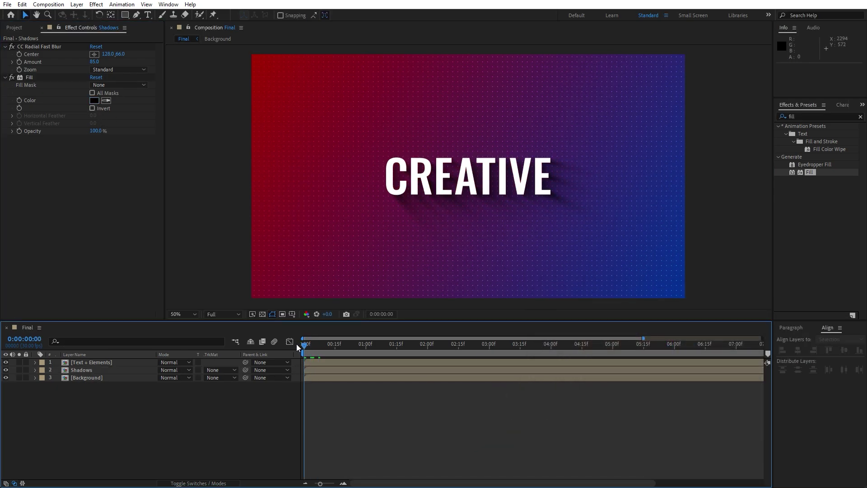
pyautogui.press('space')
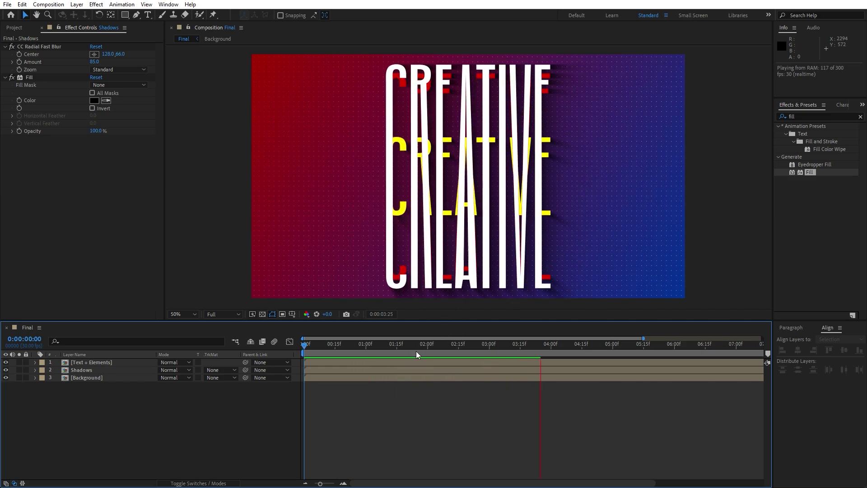
# Move the current time to 0:00:02:10 and set the Amount of the Shadows layer's CC Radial Fast Blur to 90
pyautogui.moveTo(376, 354); pyautogui.dragTo(448, 353)
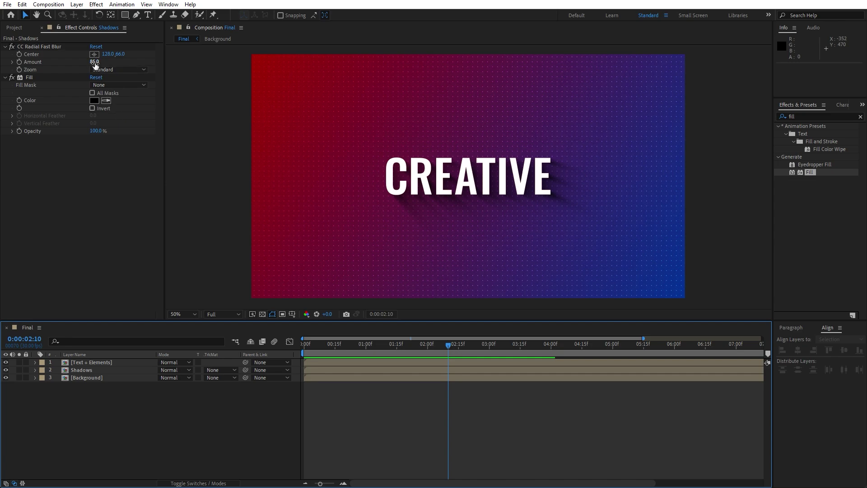
pyautogui.moveTo(95, 65); pyautogui.dragTo(97, 63)
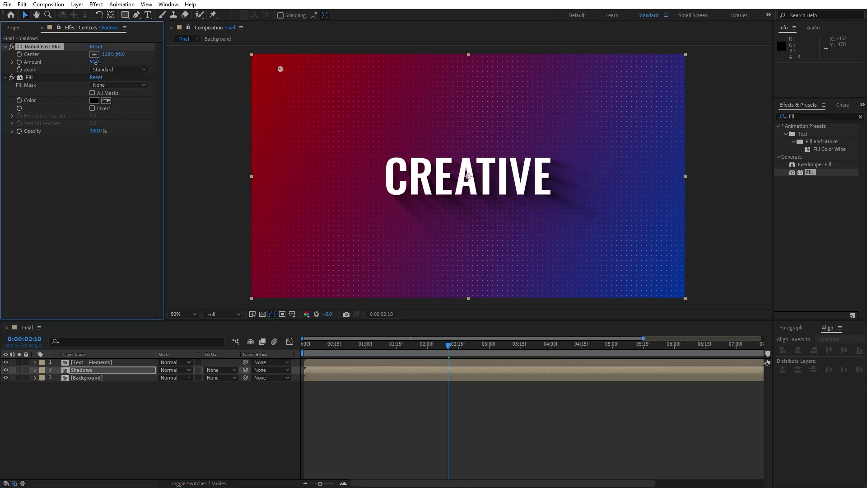
pyautogui.click(133, 424)
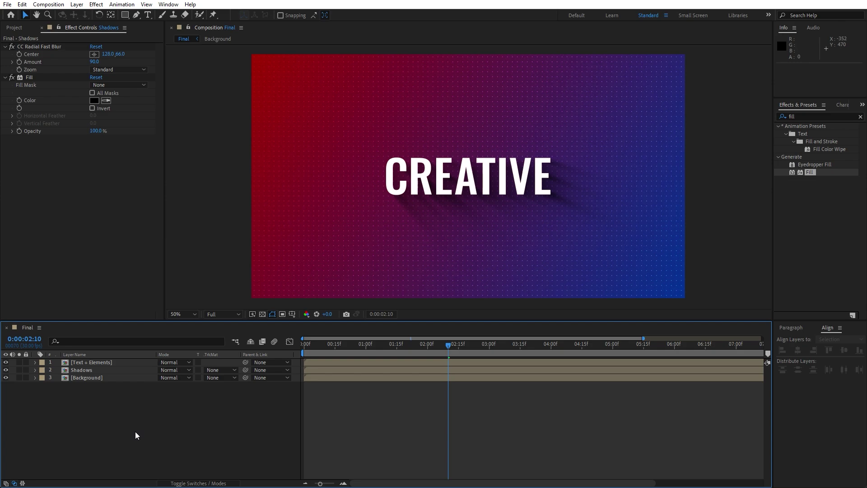
# Add a new adjustment layer at the top of the Final composition and name it Spotlight
pyautogui.rightClick(135, 435)
pyautogui.moveTo(163, 322)
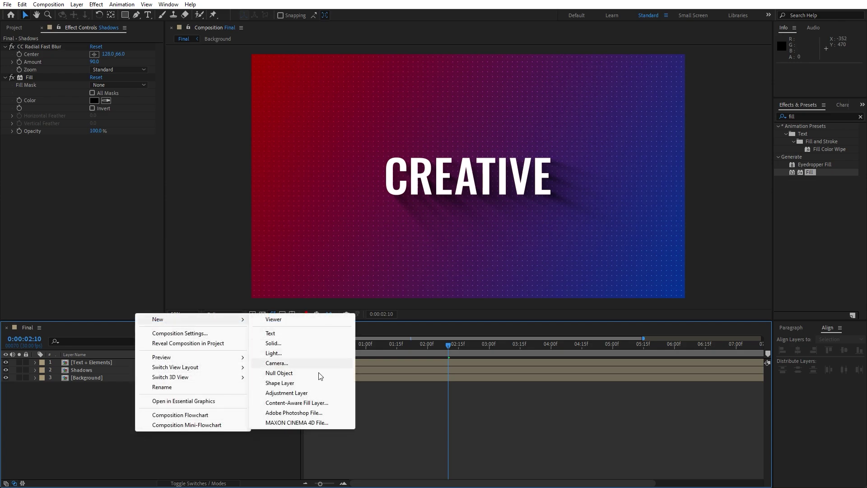
pyautogui.click(310, 393)
pyautogui.press('Return')
pyautogui.write('Spotlight')
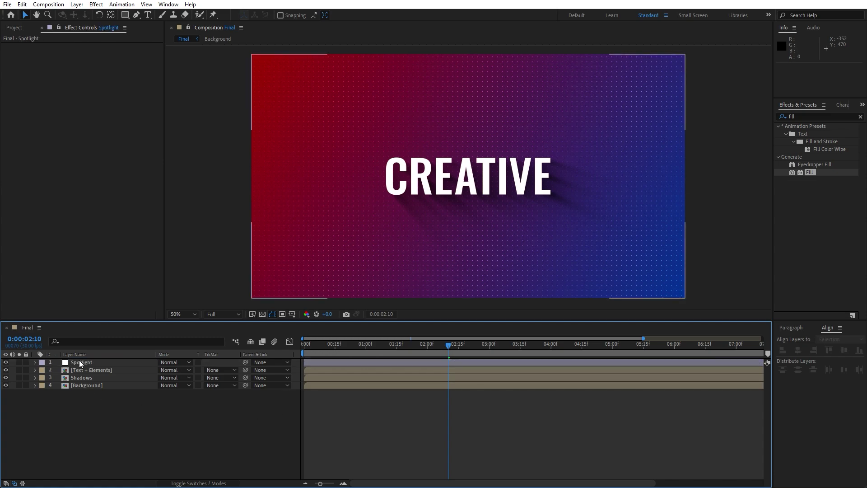
pyautogui.press('Return')
# Apply the CC Spotlight effect to the Spotlight layer and move its From point to about -252, -132, beyond the frame's upper-left corner
pyautogui.click(809, 118)
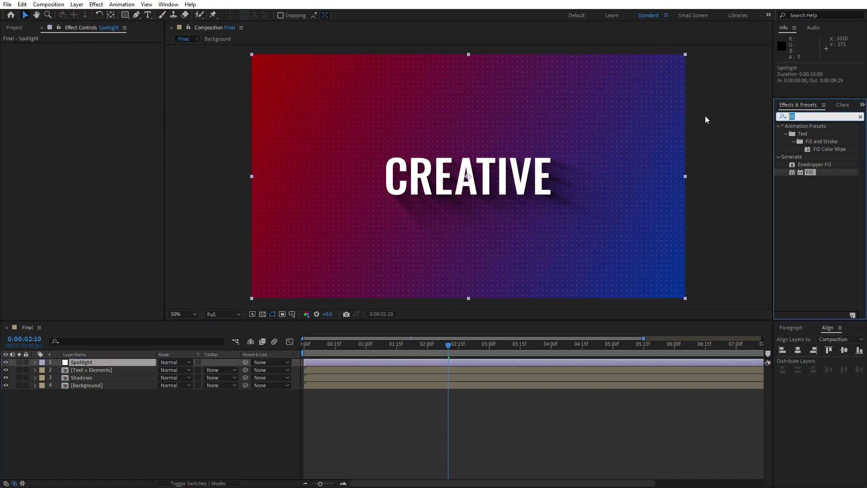
pyautogui.write('spotl')
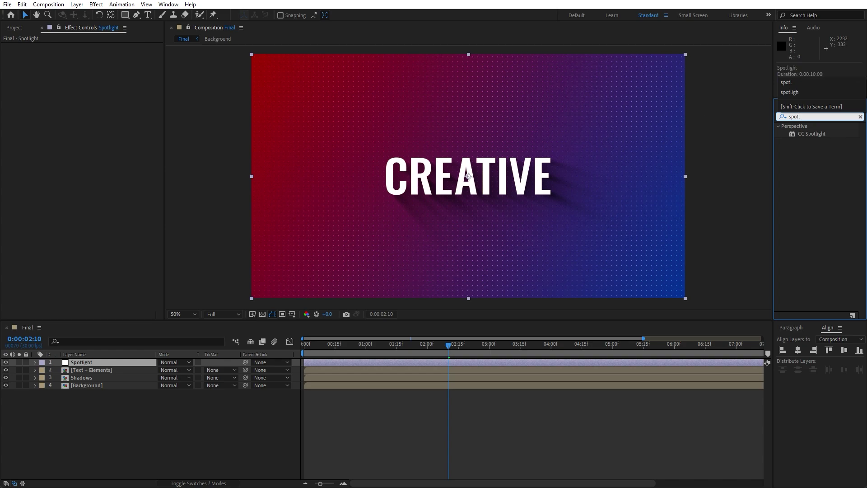
pyautogui.moveTo(813, 137); pyautogui.dragTo(107, 362)
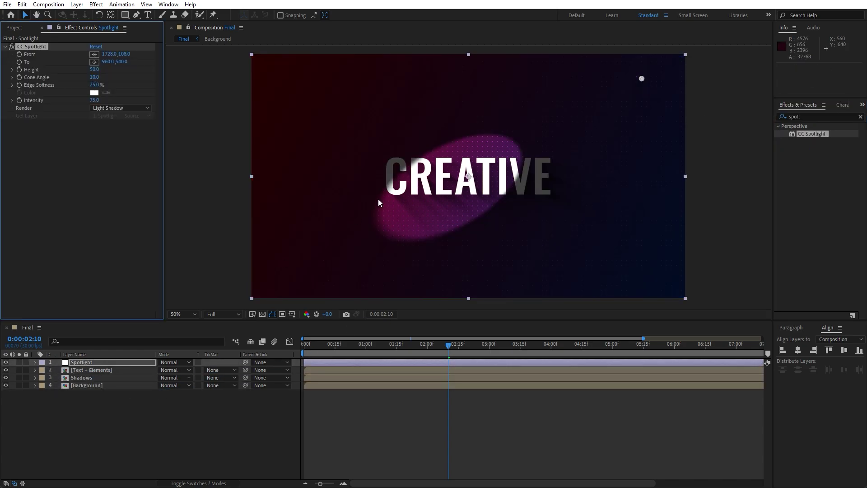
pyautogui.press(',')
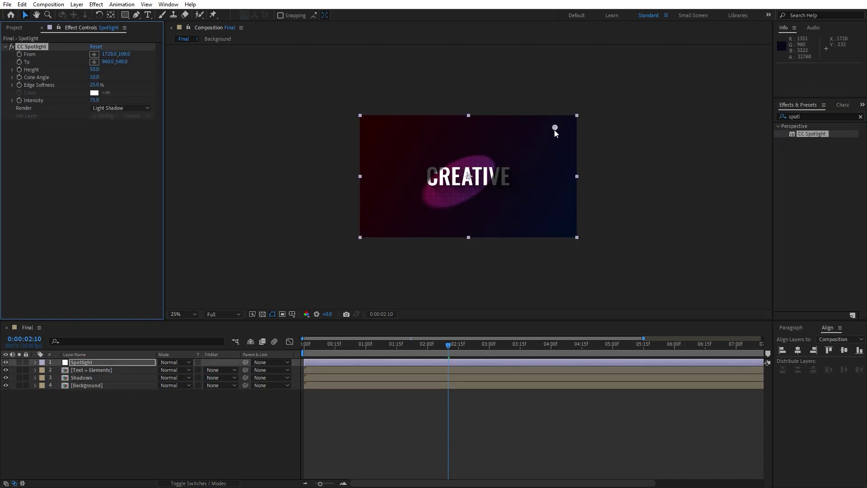
pyautogui.moveTo(555, 129); pyautogui.dragTo(333, 105)
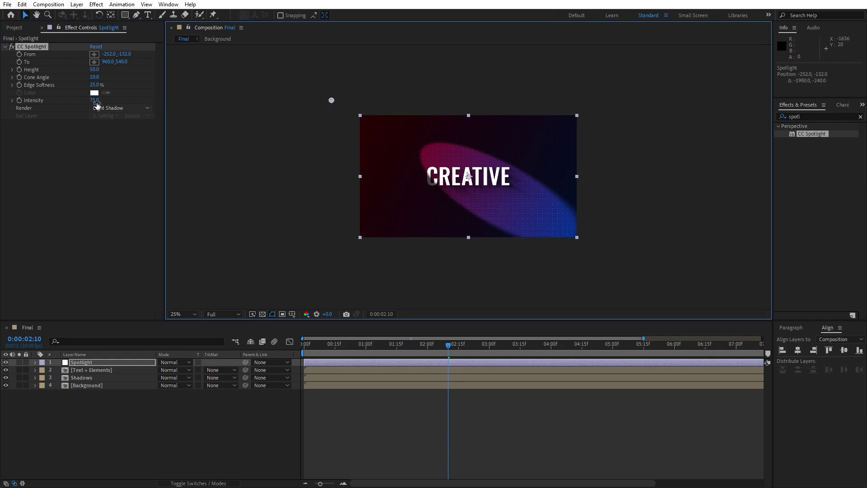
# Set the CC Spotlight's Intensity to 55, Edge Softness to 100%, Height to 100 and Cone Angle to about 25
pyautogui.click(95, 100)
pyautogui.write('60')
pyautogui.click(94, 184)
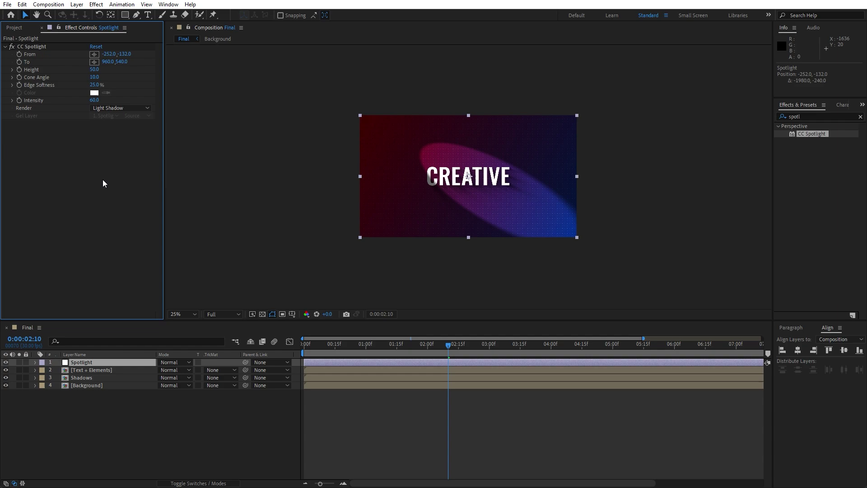
pyautogui.press('Return')
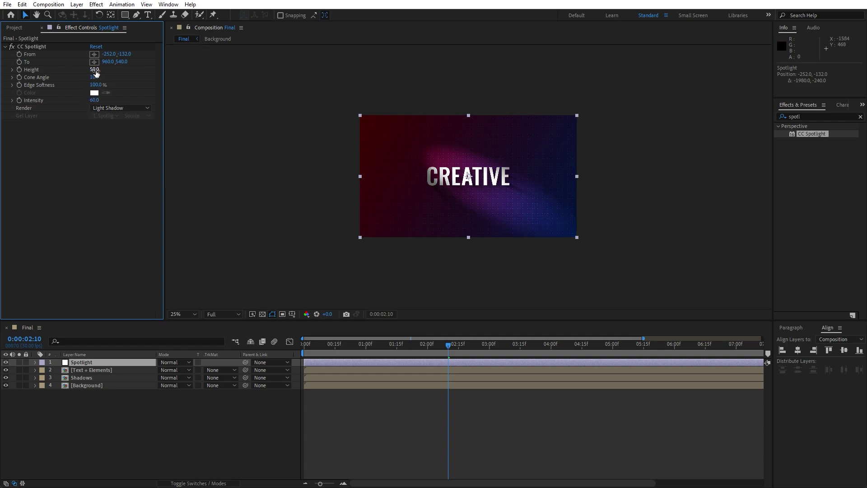
pyautogui.moveTo(96, 70); pyautogui.dragTo(205, 96)
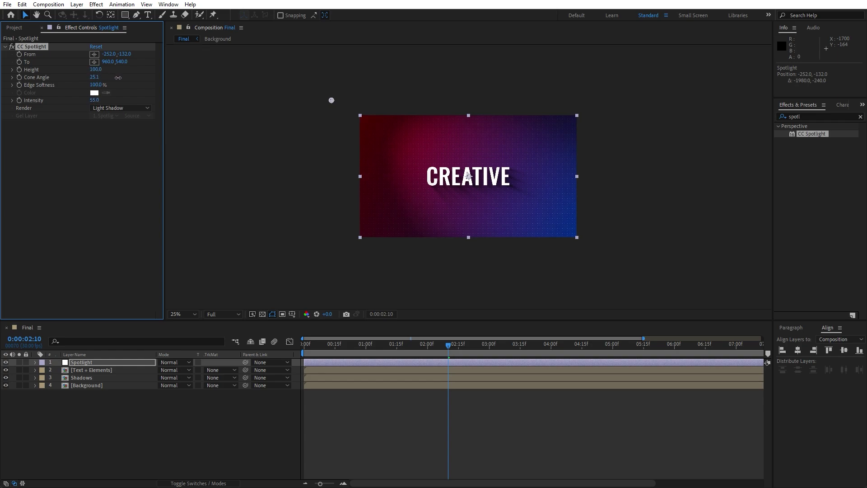
# Move the CC Spotlight's From point to about -76, -184 and set its Height to 86
pyautogui.moveTo(331, 101); pyautogui.dragTo(353, 95)
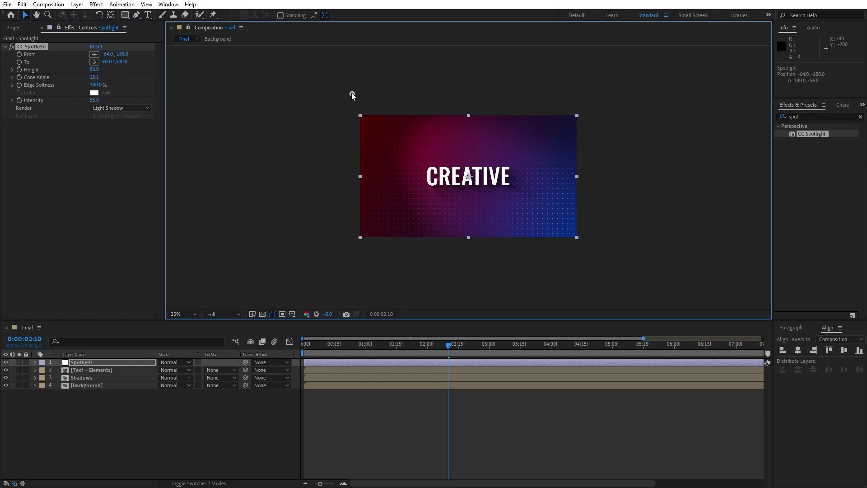
pyautogui.click(191, 315)
pyautogui.click(183, 387)
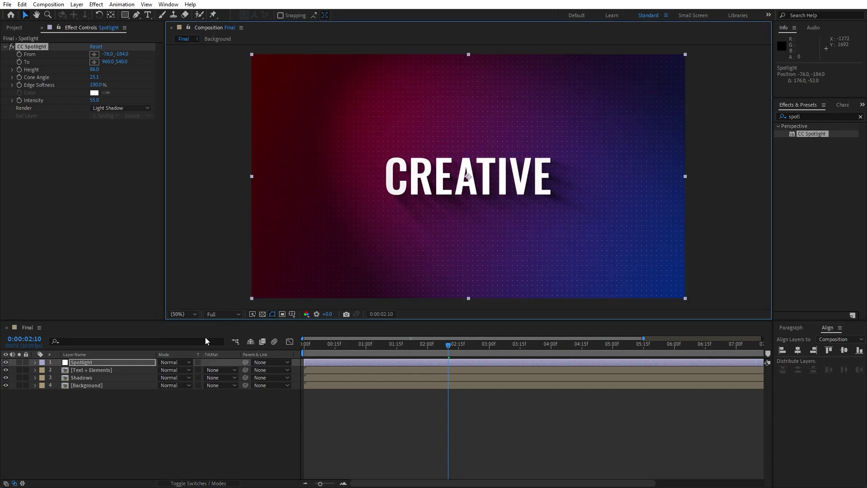
pyautogui.click(251, 427)
# Preview the Final animation with the spotlight, move the current time to 0:00:00:20 and play it again
pyautogui.press('space')
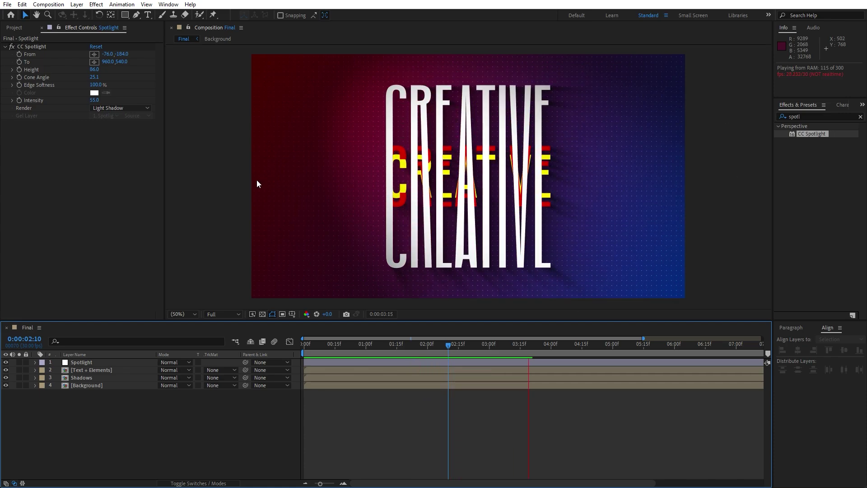
pyautogui.click(344, 345)
pyautogui.press('-')
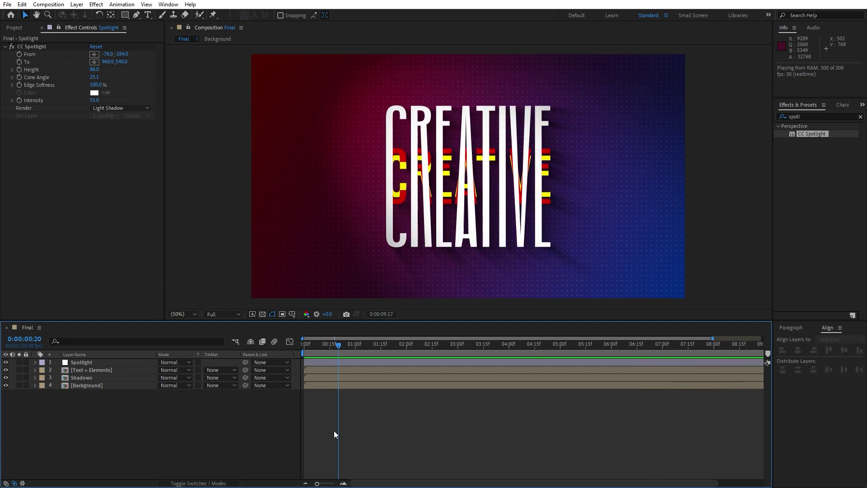
pyautogui.press('space')
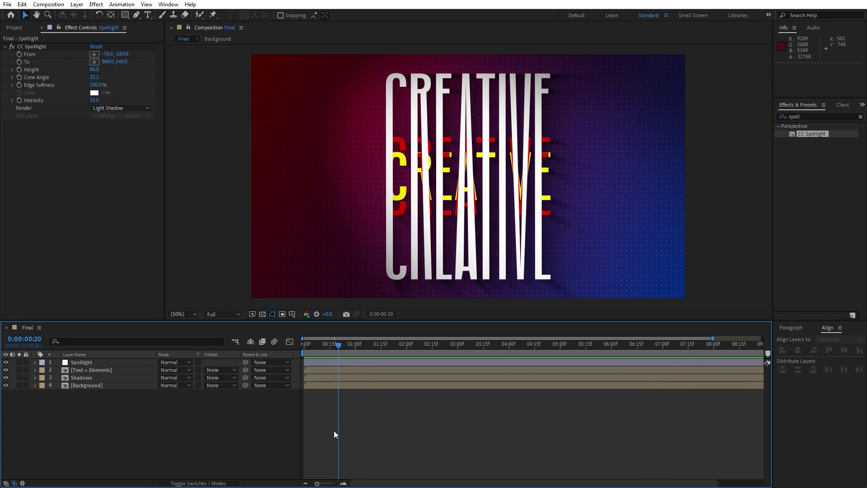
pyautogui.press('space')
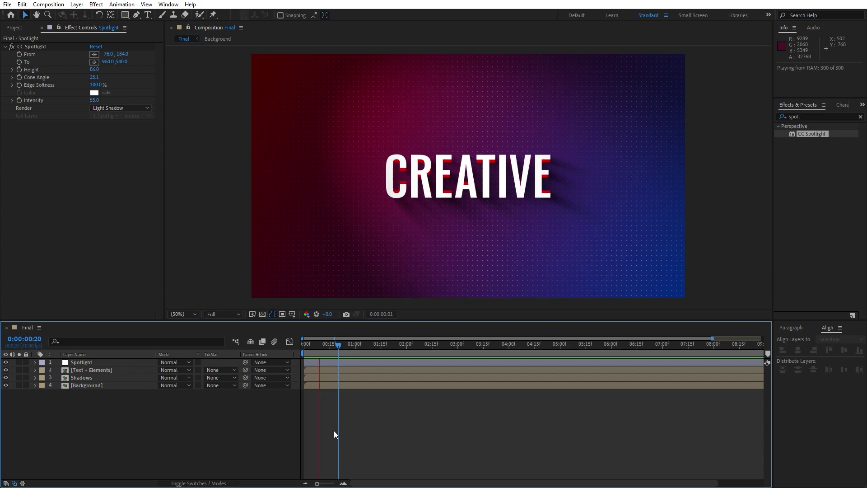